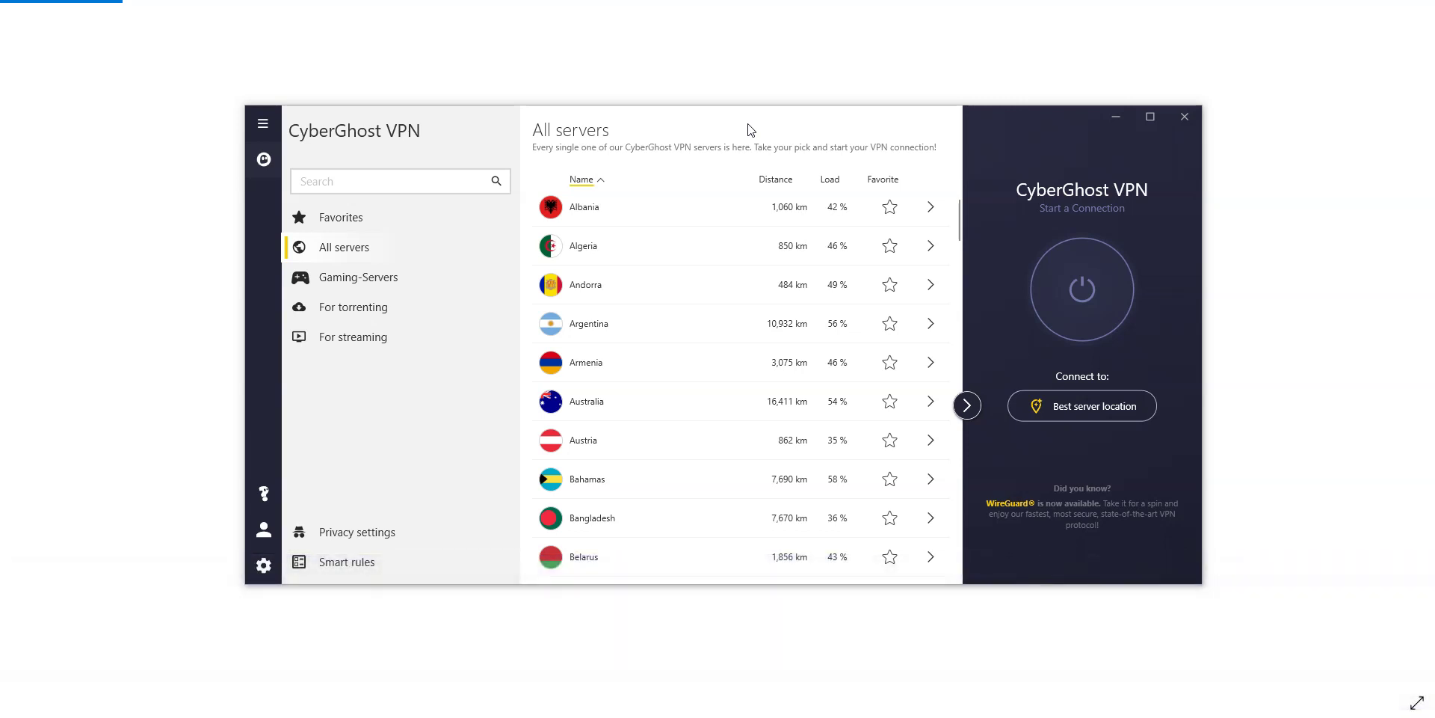
# Select United States in the All servers list and connect, landing on New York.
pyautogui.scroll(-5, 673, 359)
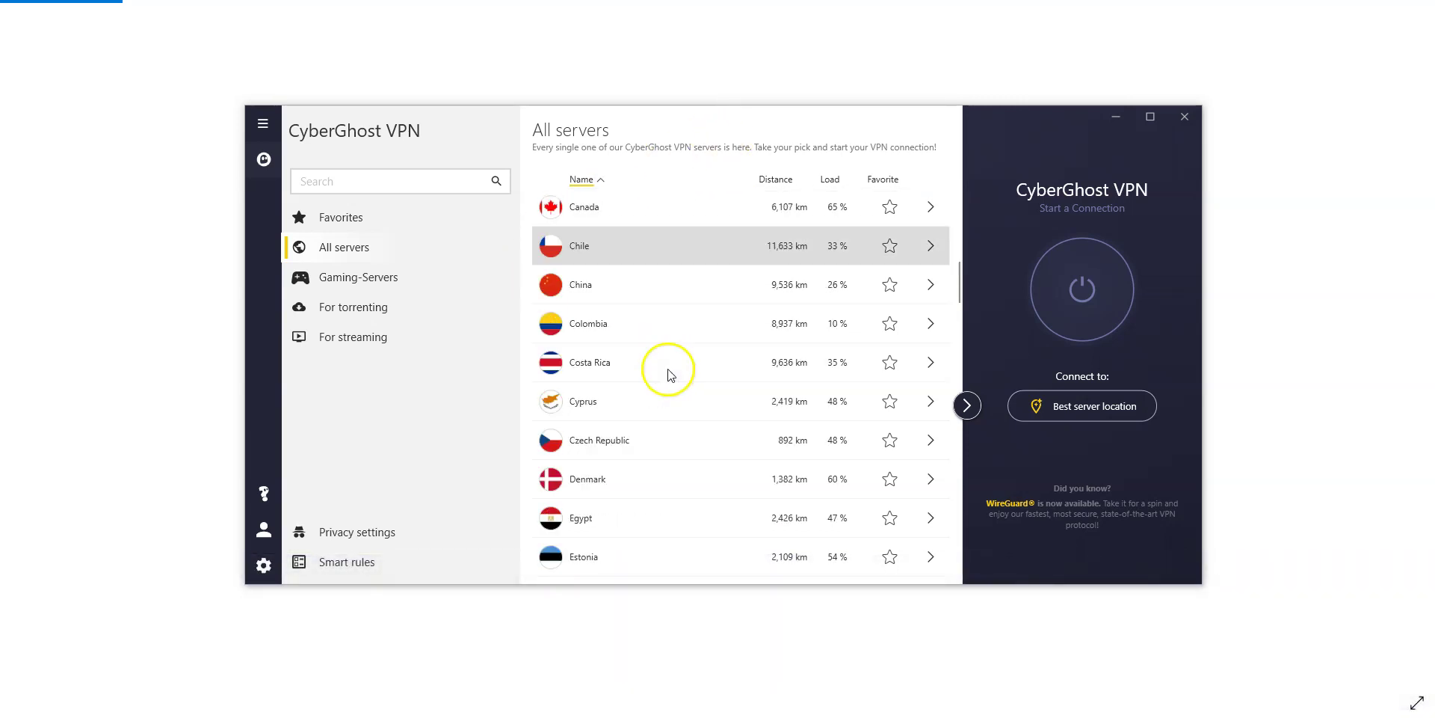
pyautogui.scroll(-5, 672, 361)
pyautogui.scroll(-5, 670, 358)
pyautogui.scroll(-5, 670, 356)
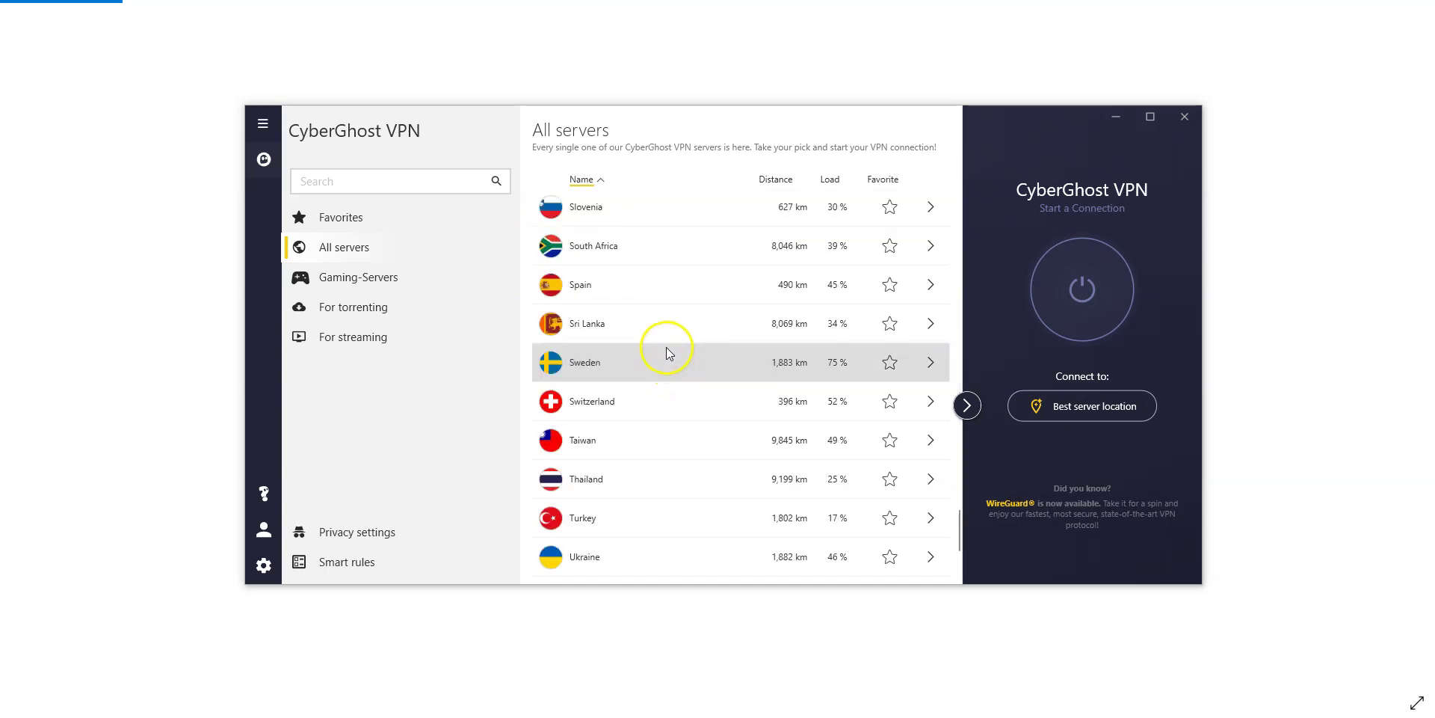
pyautogui.scroll(-2, 670, 356)
pyautogui.click(824, 480)
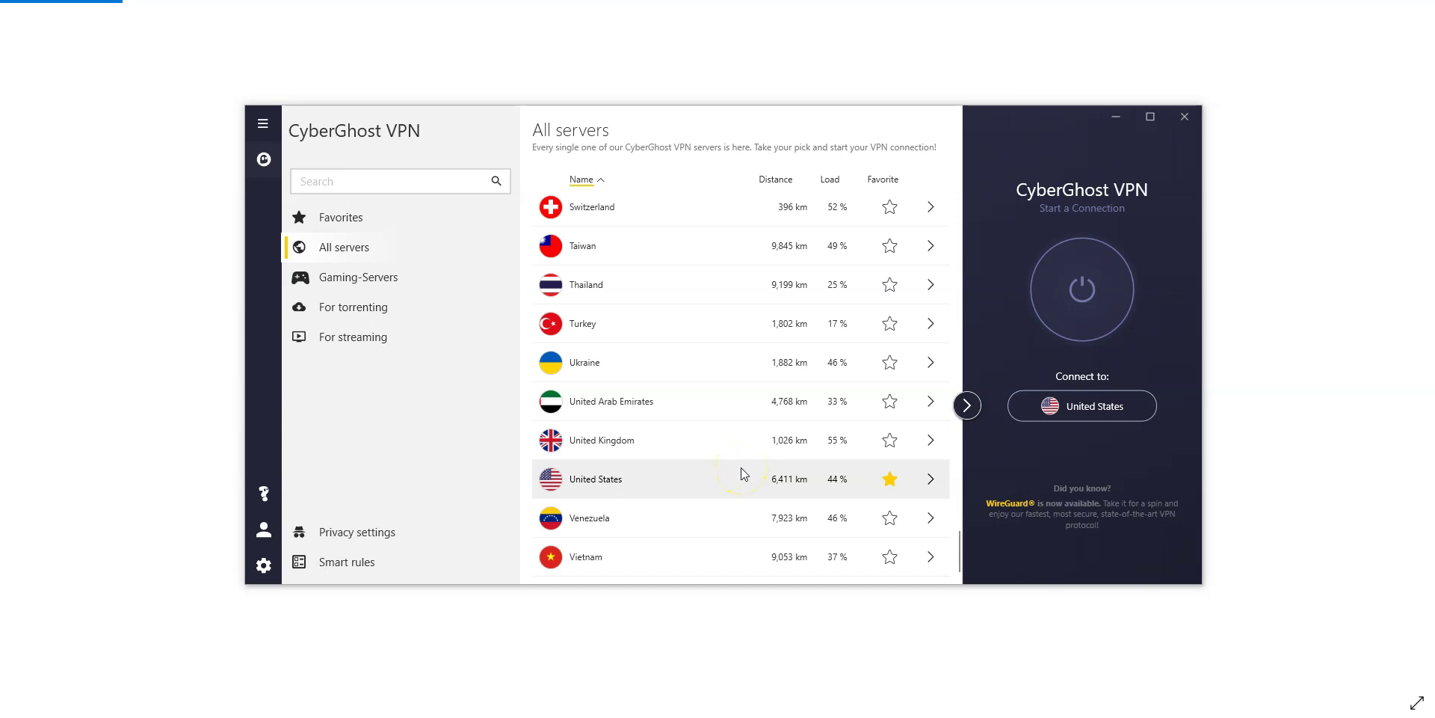
pyautogui.click(1110, 262)
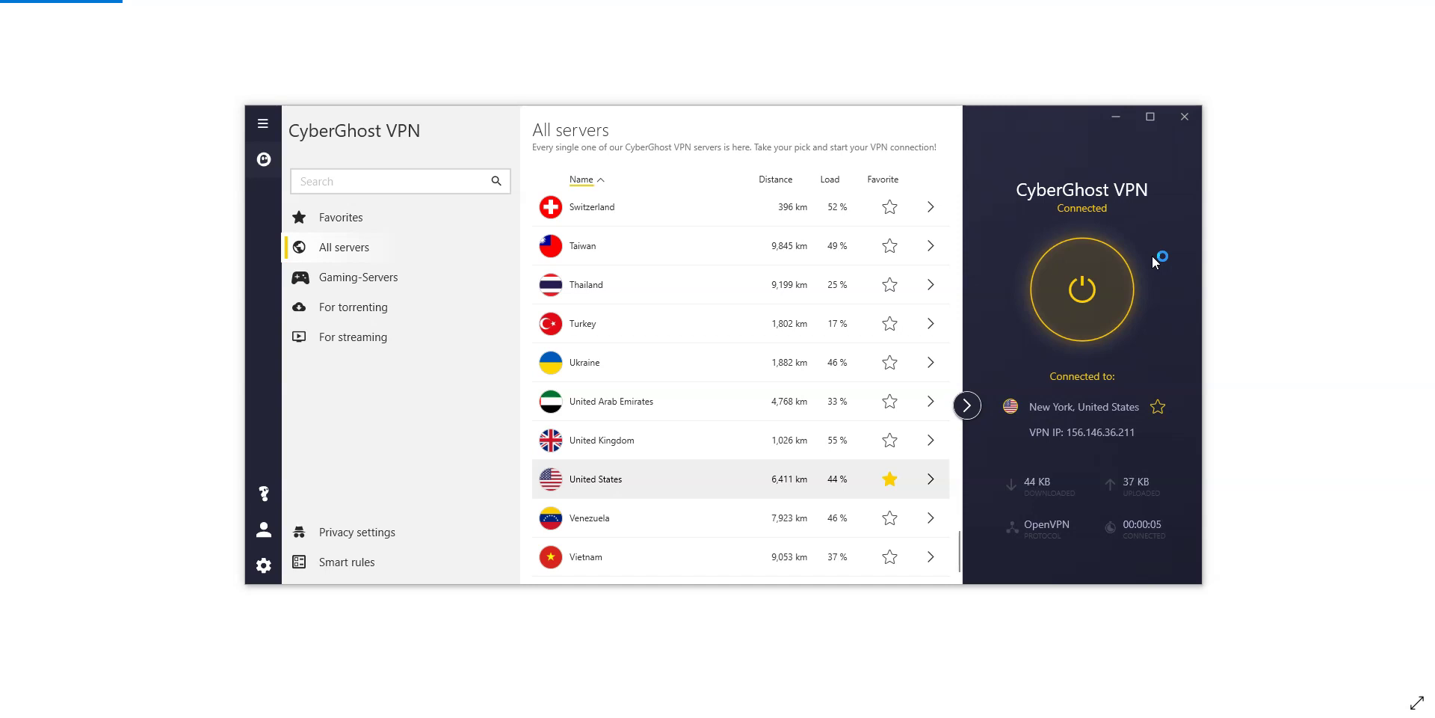
# Expand United States into its cities and list Miami's individual servers ranked by ping.
pyautogui.click(1150, 263)
pyautogui.moveTo(1127, 353); pyautogui.dragTo(1128, 405)
pyautogui.moveTo(1142, 432); pyautogui.dragTo(1130, 437)
pyautogui.click(947, 491)
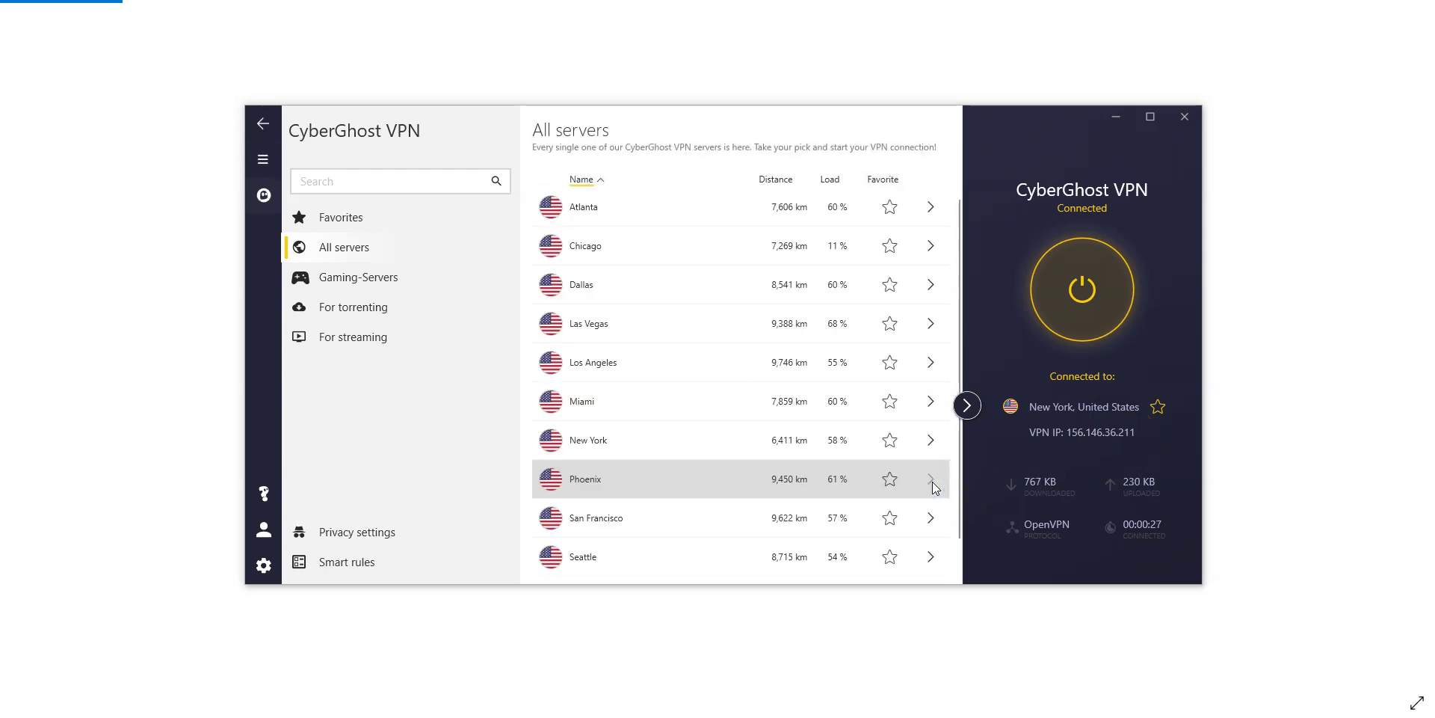
pyautogui.click(668, 406)
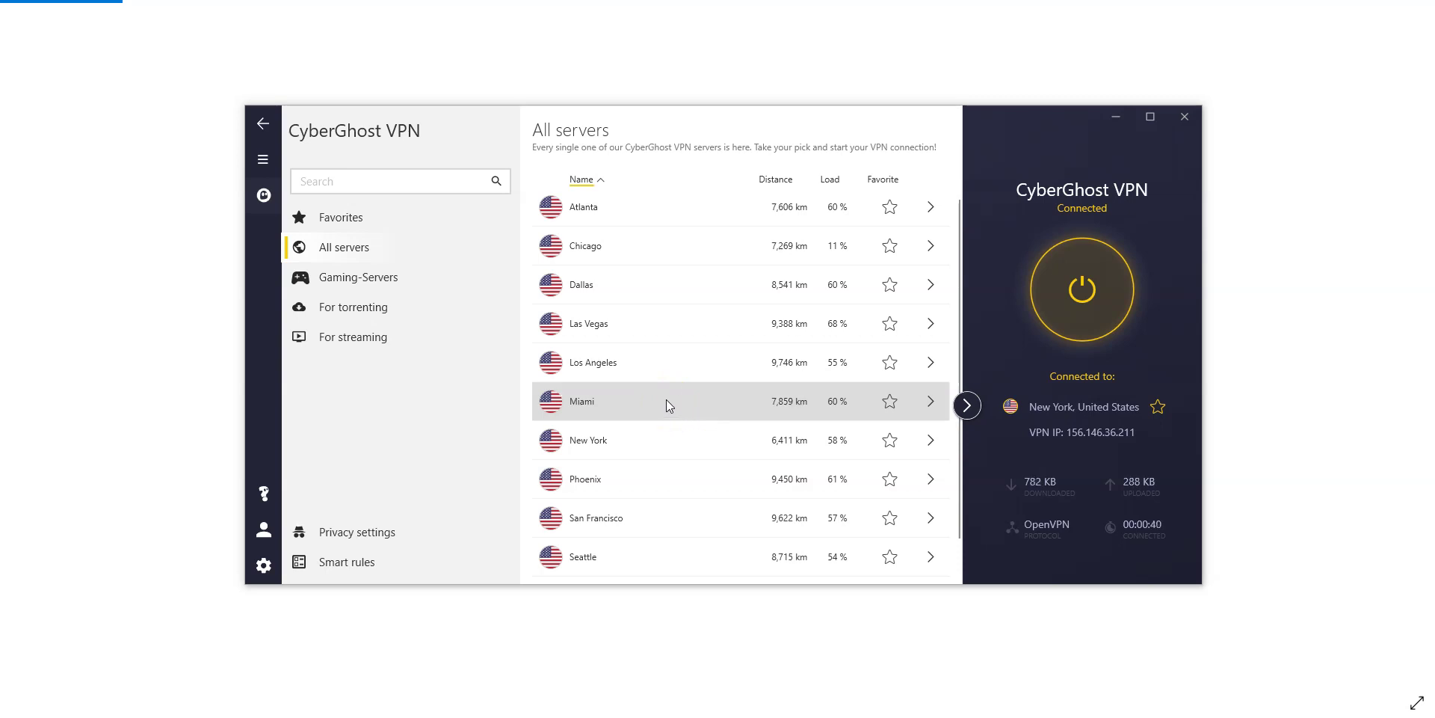
pyautogui.click(931, 403)
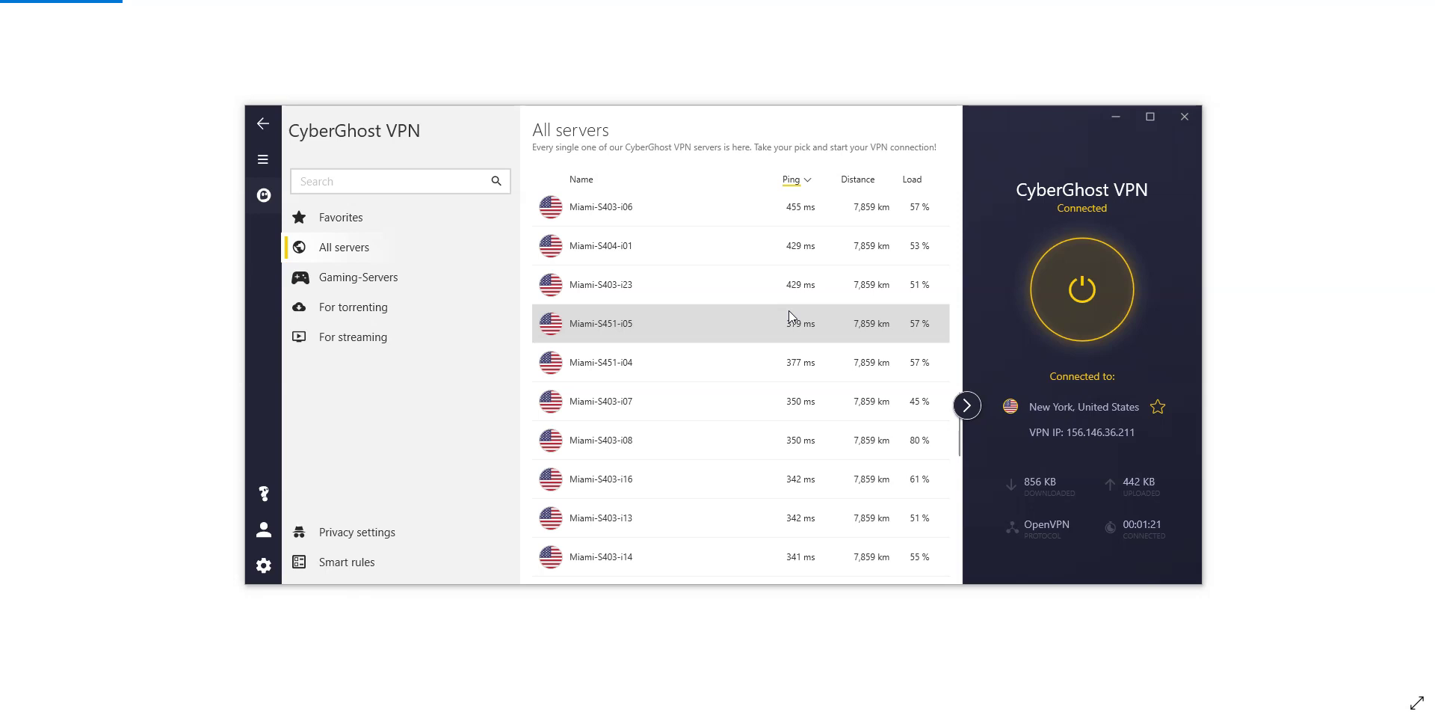
# Connect to the Netflix US server from the For streaming list, landing in Washington.
pyautogui.click(449, 386)
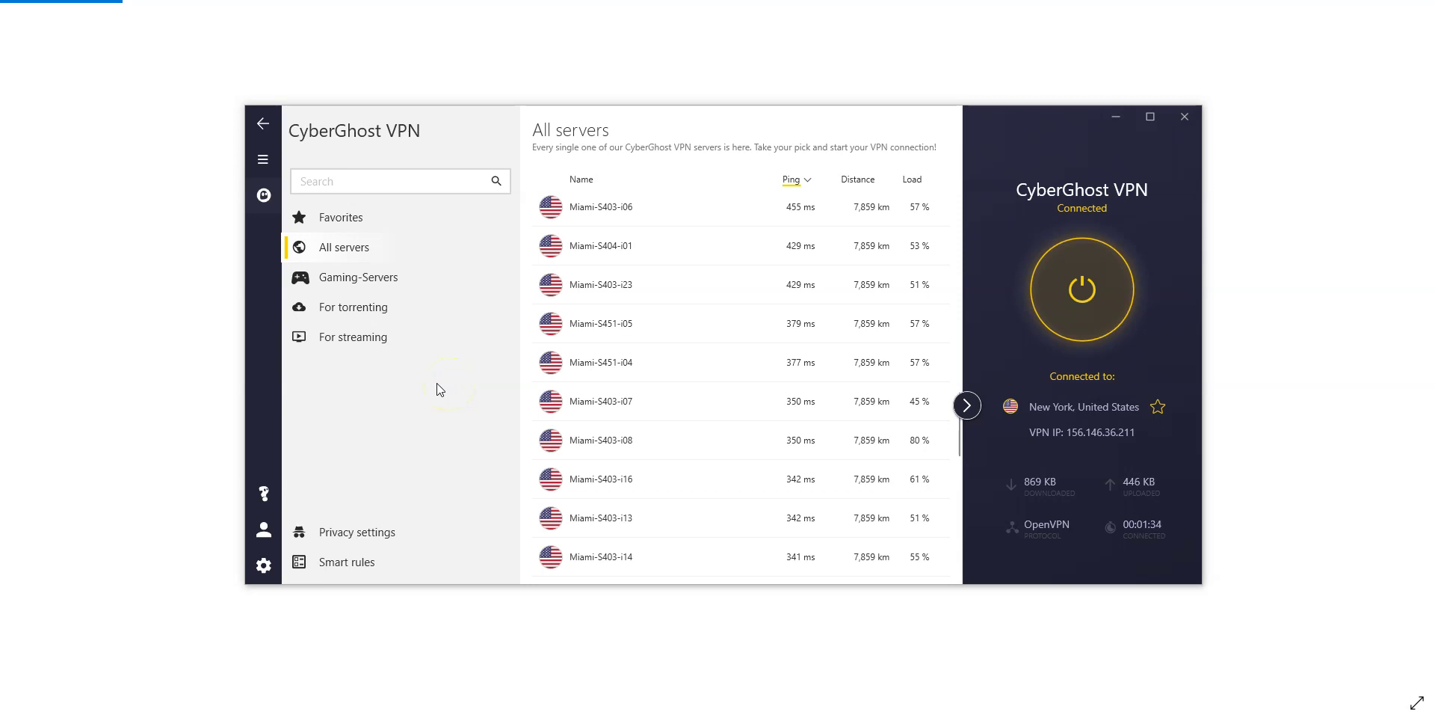
pyautogui.click(385, 338)
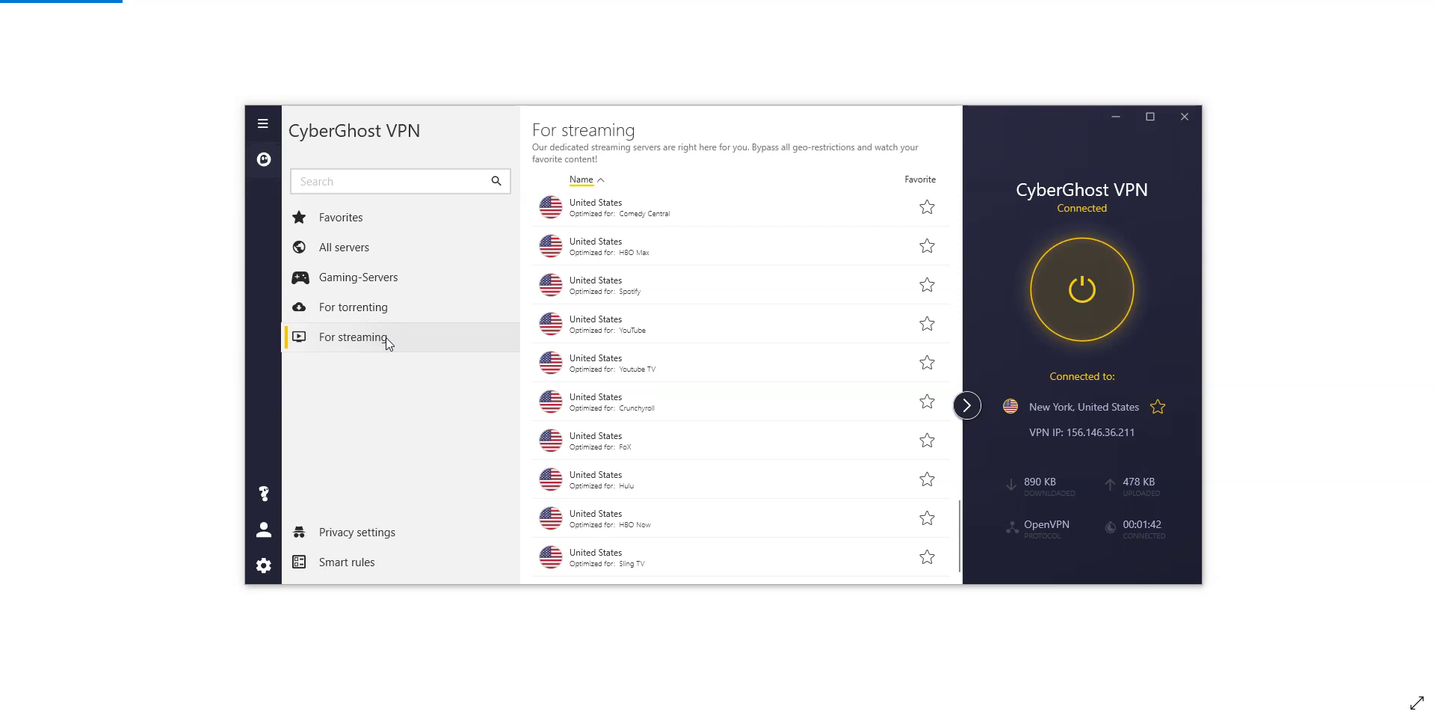
pyautogui.click(679, 437)
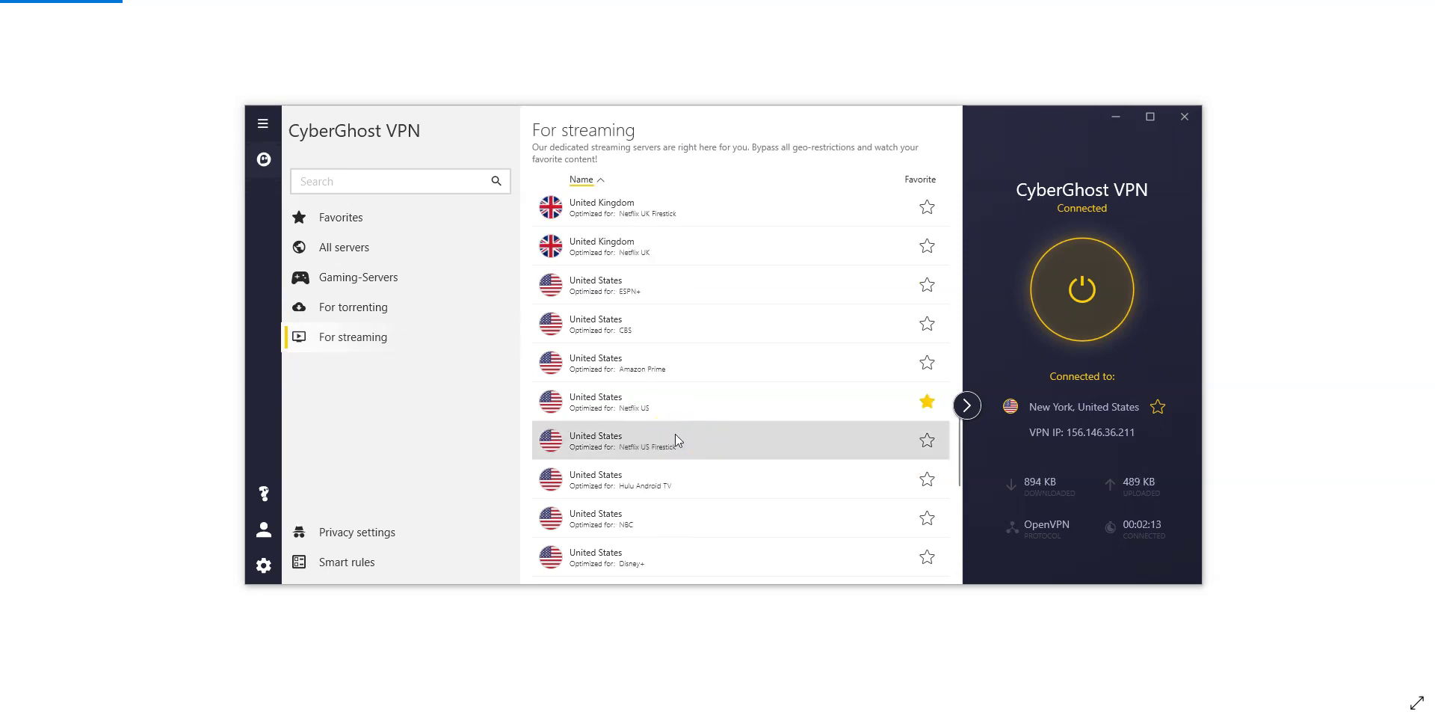
pyautogui.click(671, 410)
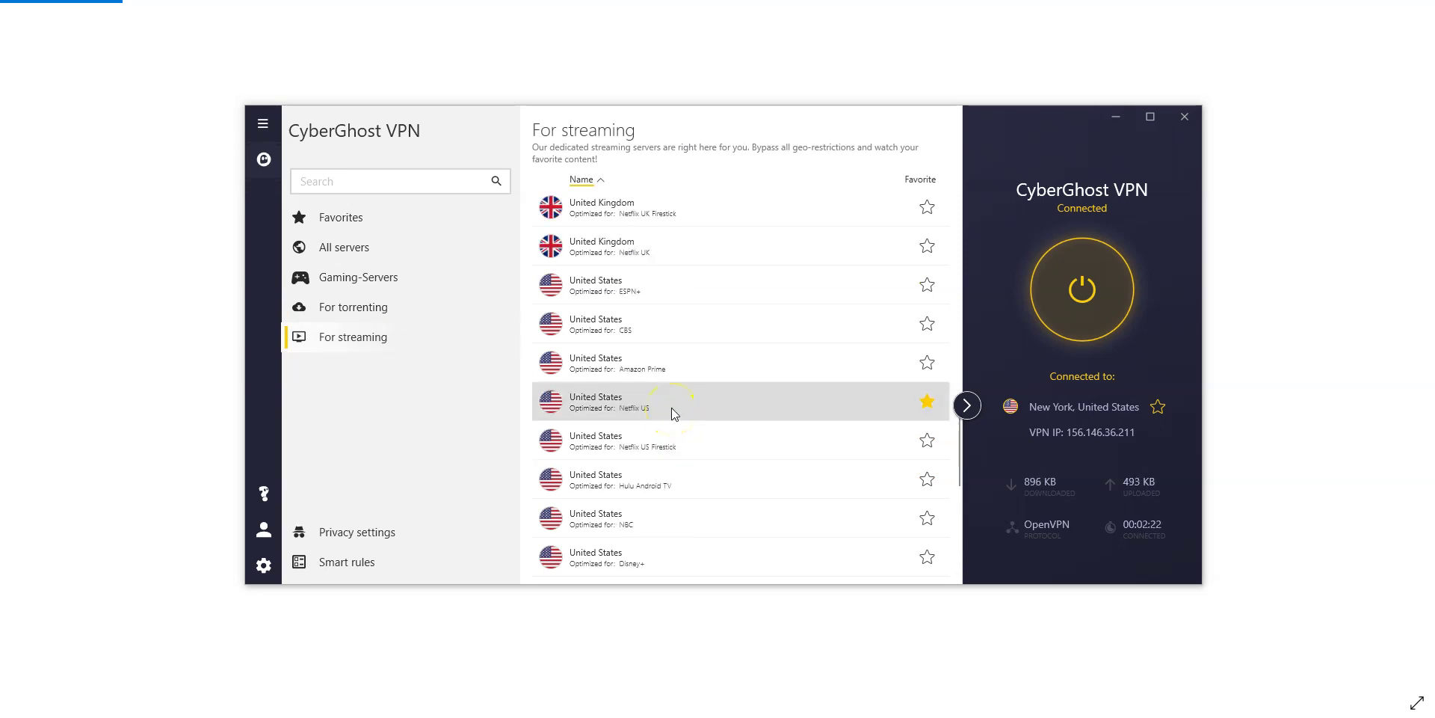
pyautogui.doubleClick(672, 410)
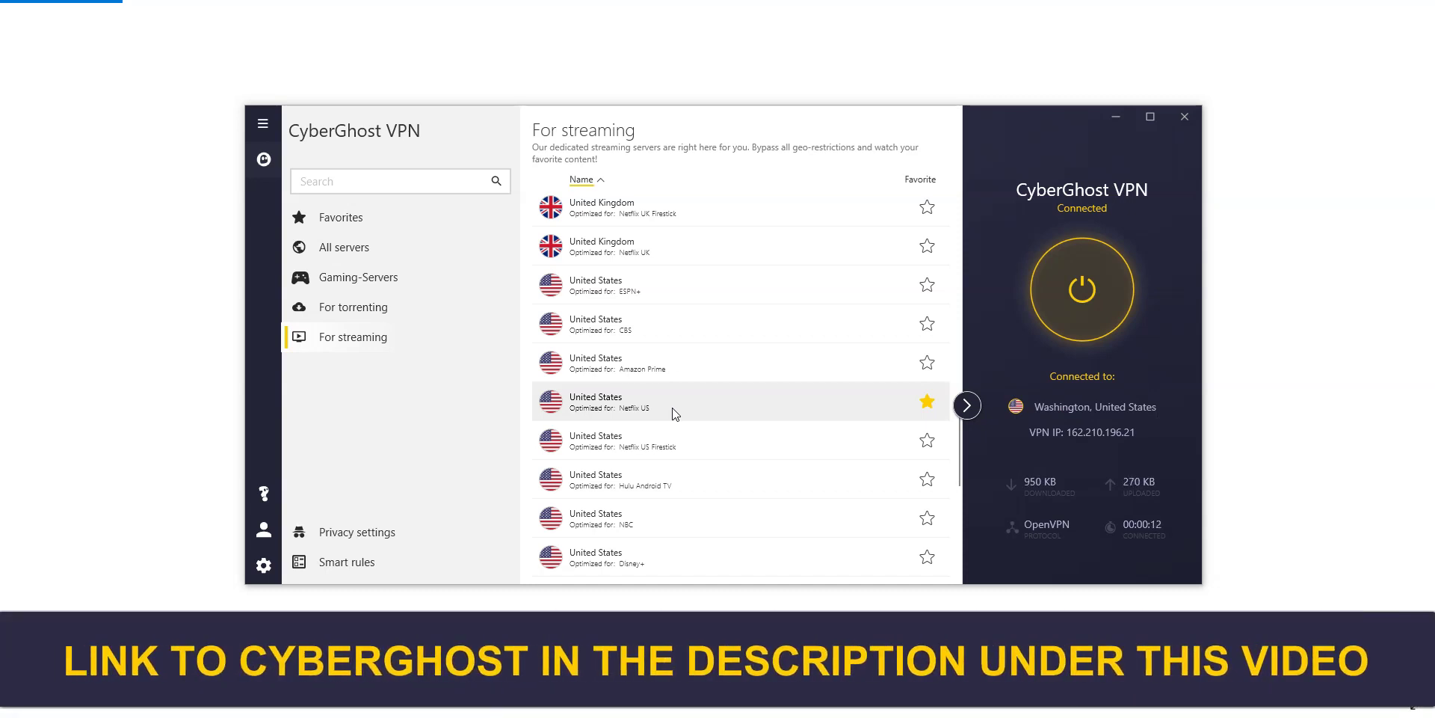
pyautogui.scroll(-3, 676, 415)
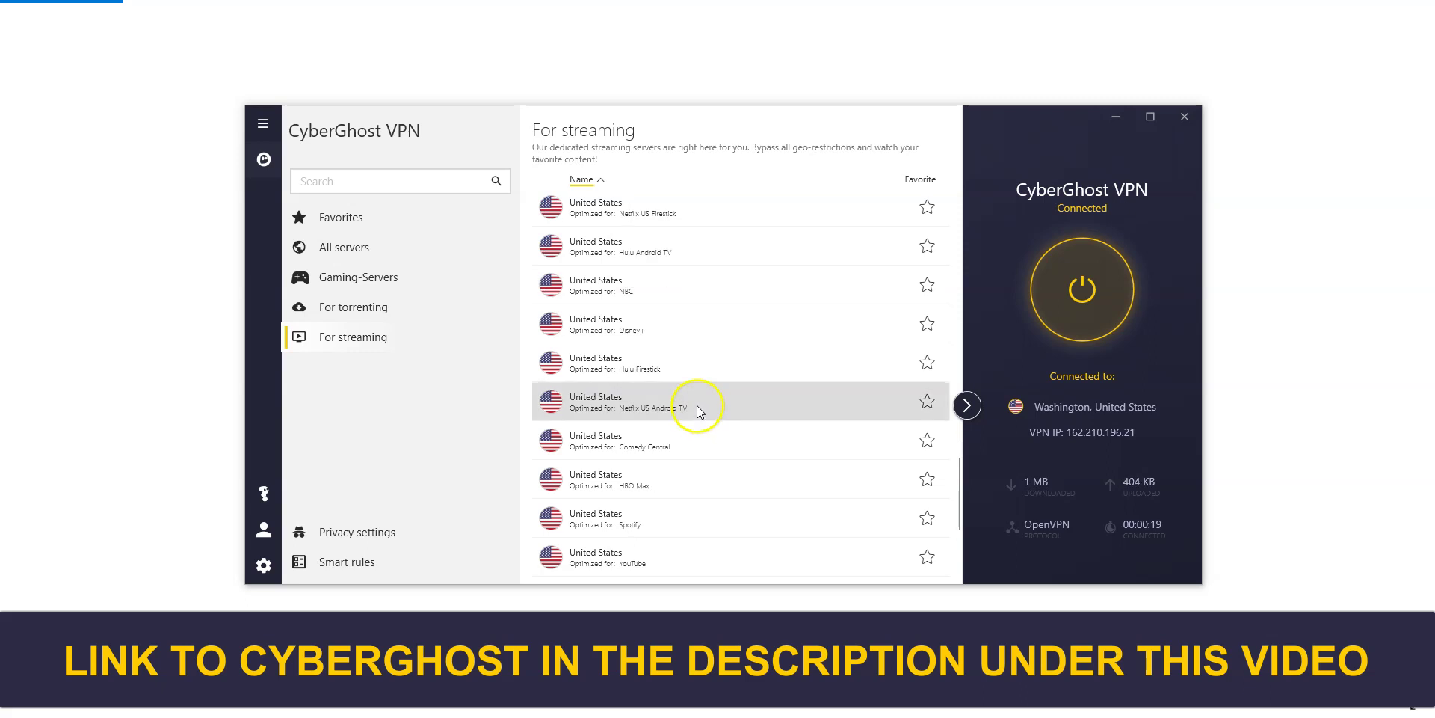
pyautogui.scroll(2, 695, 423)
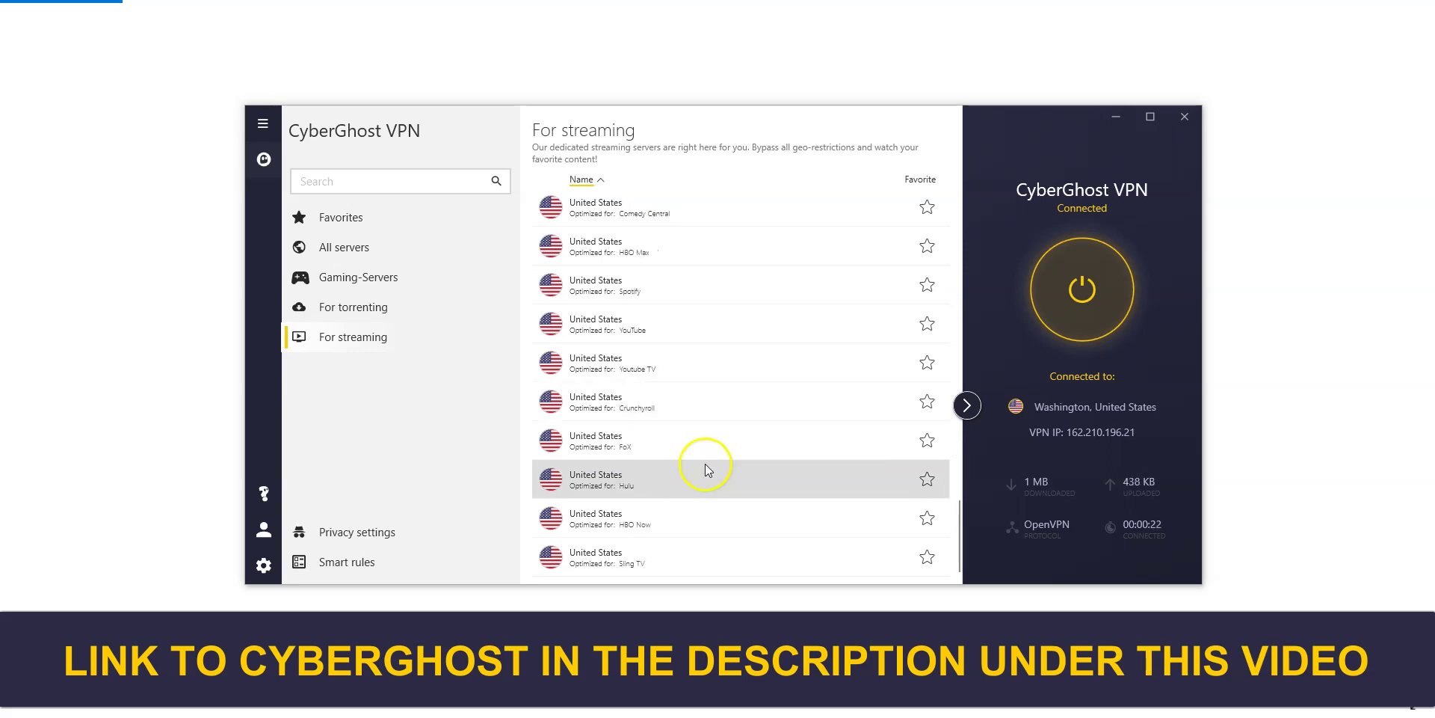
pyautogui.scroll(3, 689, 460)
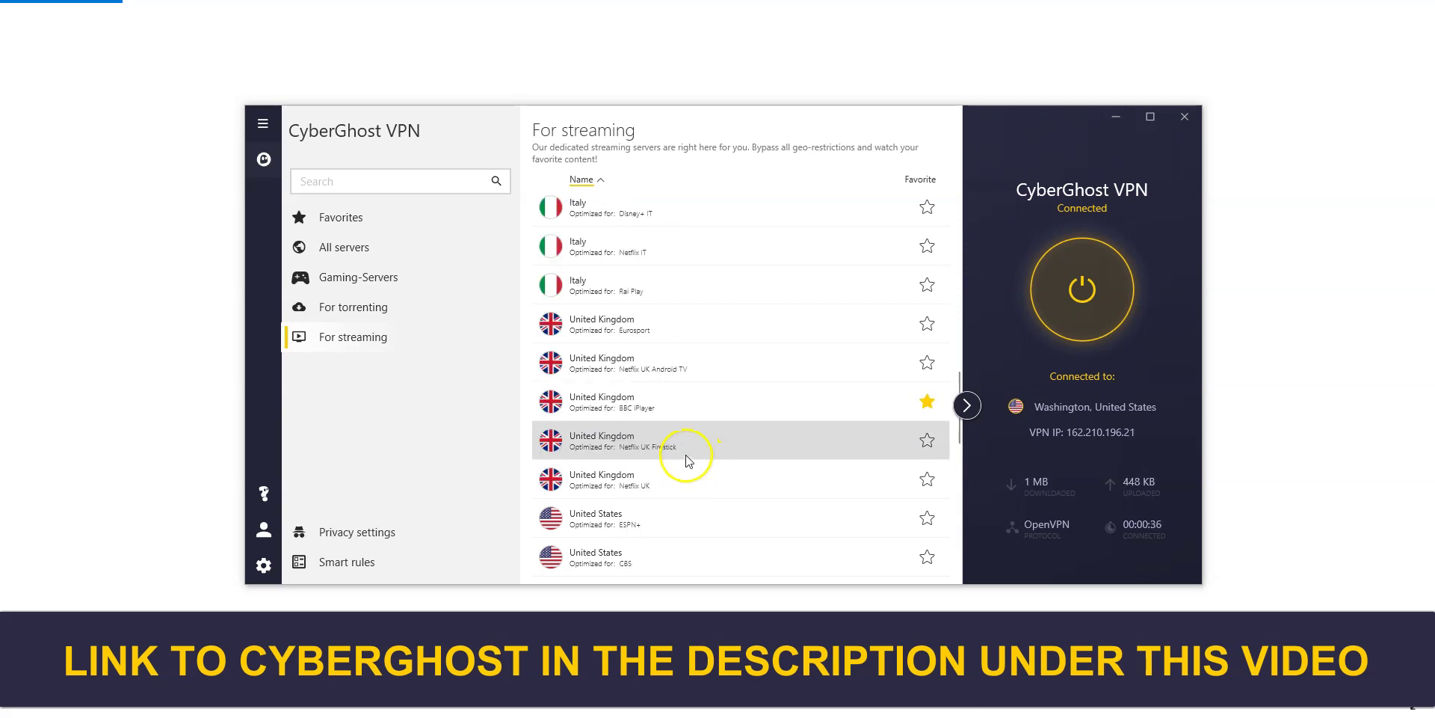
pyautogui.scroll(2, 688, 461)
pyautogui.scroll(1, 684, 458)
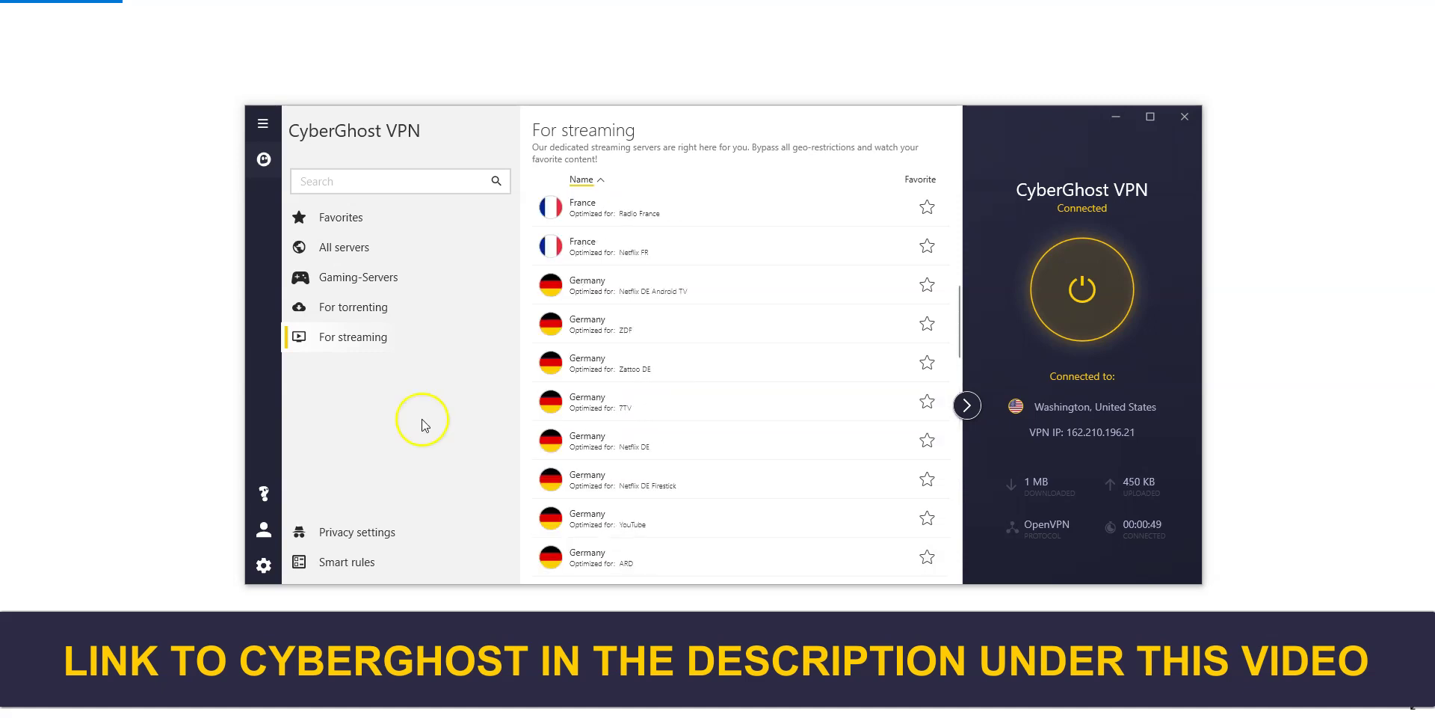
# Browse the torrenting list, picking Montenegro, then show the gaming-optimized New York servers.
pyautogui.click(405, 312)
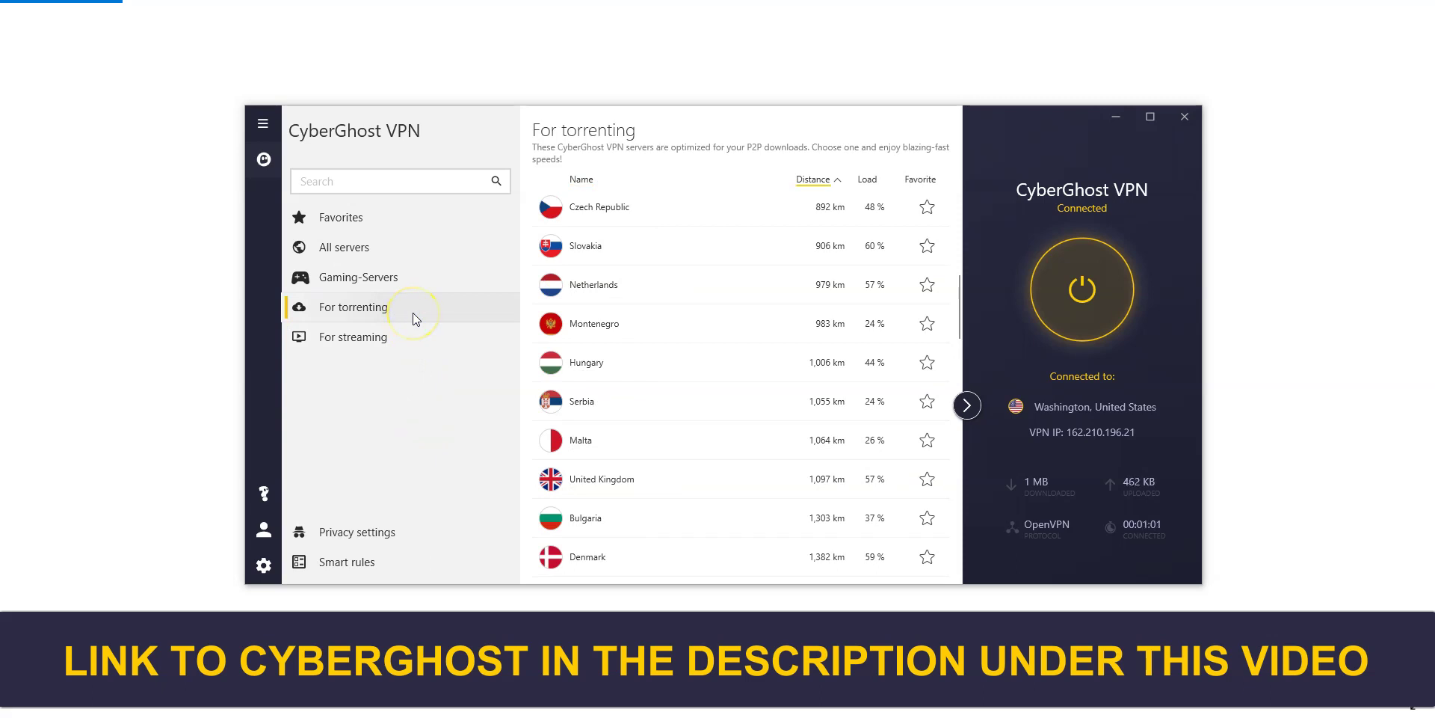
pyautogui.click(598, 338)
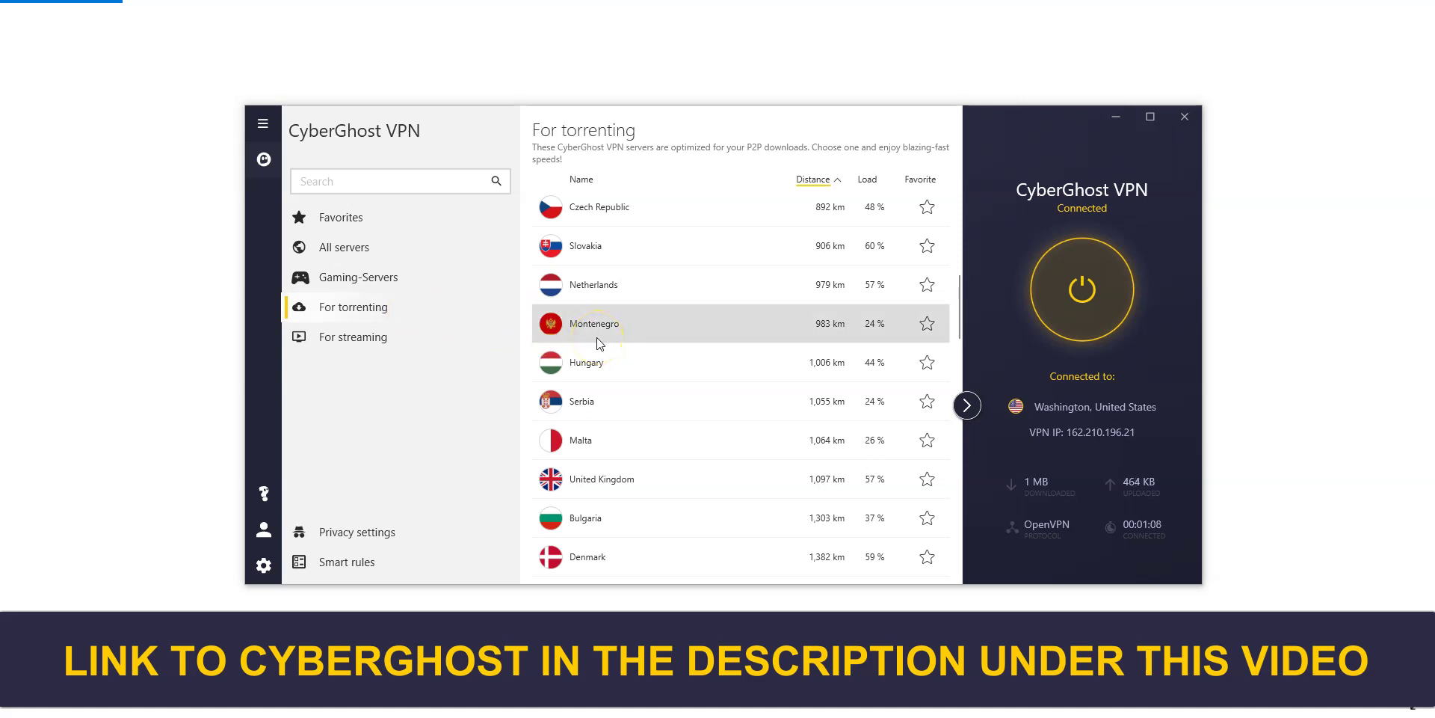
pyautogui.click(423, 287)
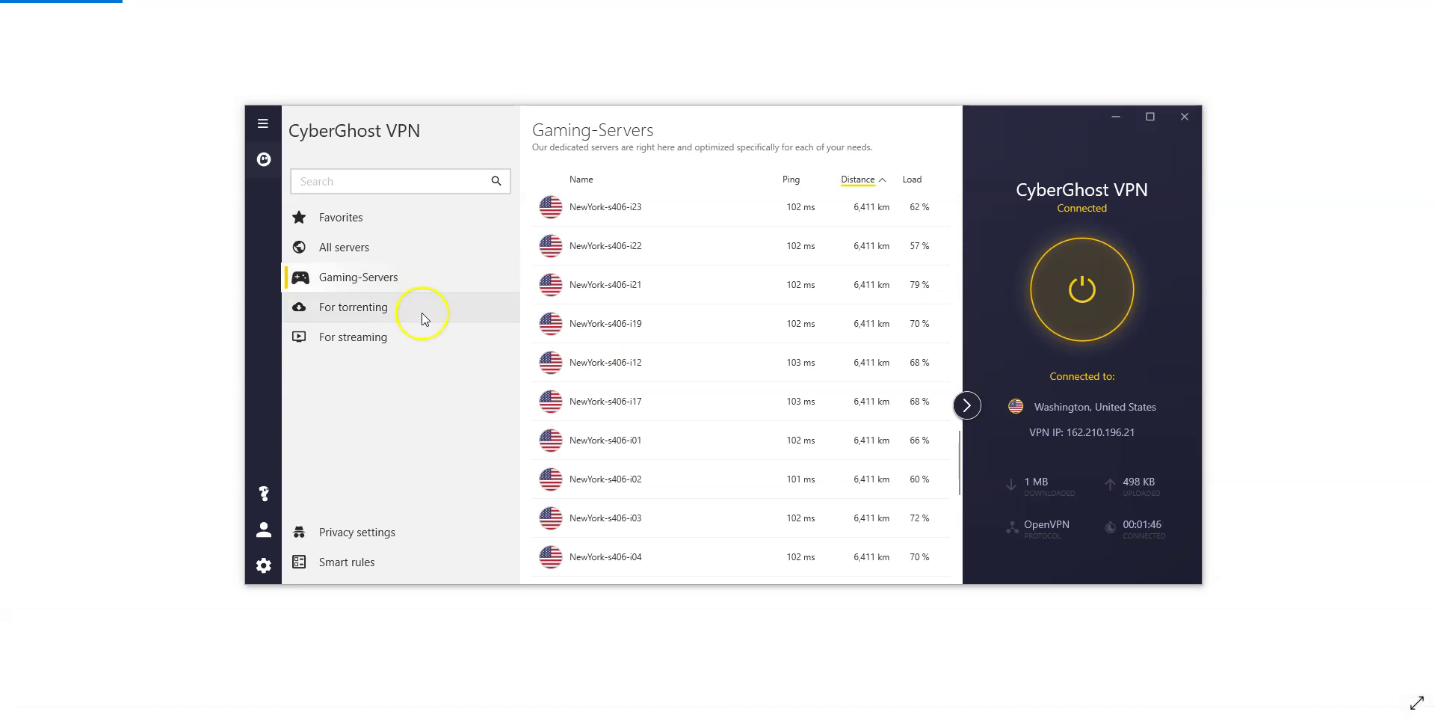
# Review privacy settings with DNS-leak protection and kill switch on, then show launch smart rules.
pyautogui.click(385, 530)
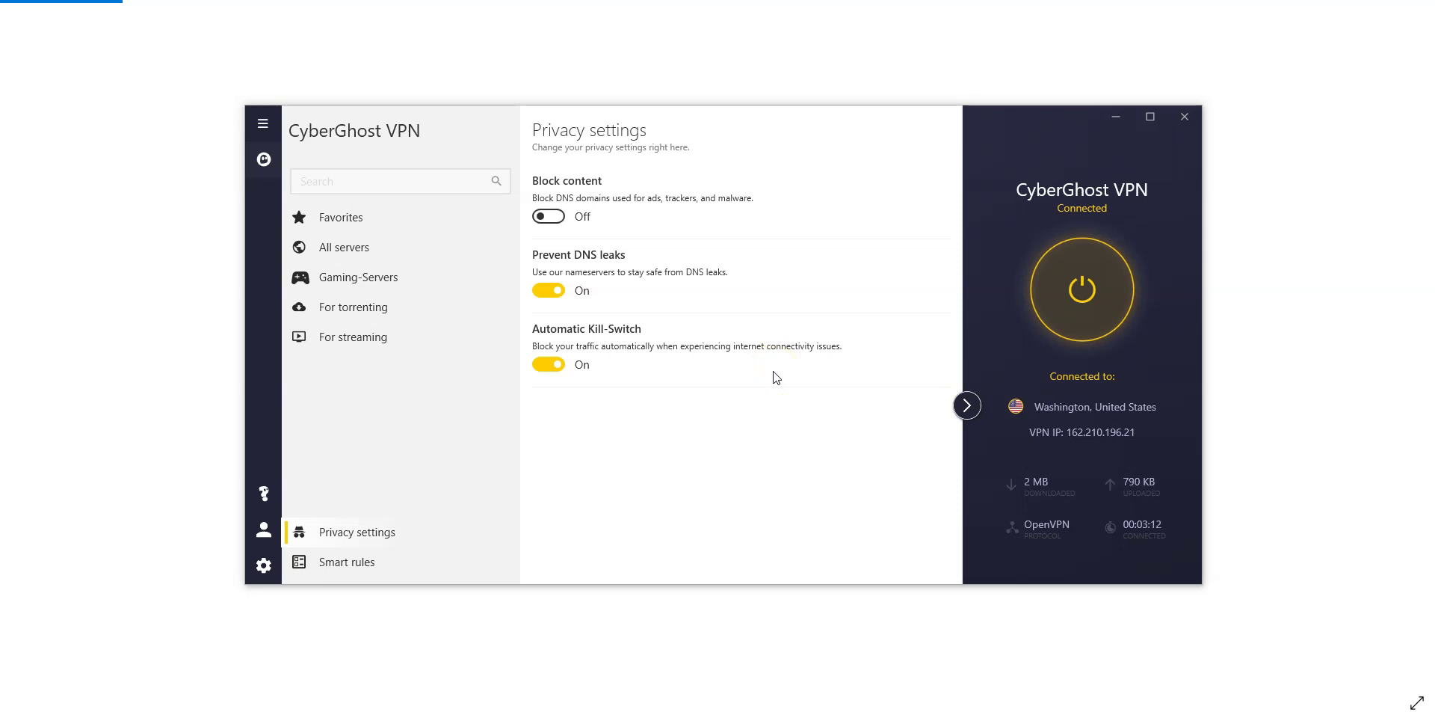
pyautogui.click(367, 561)
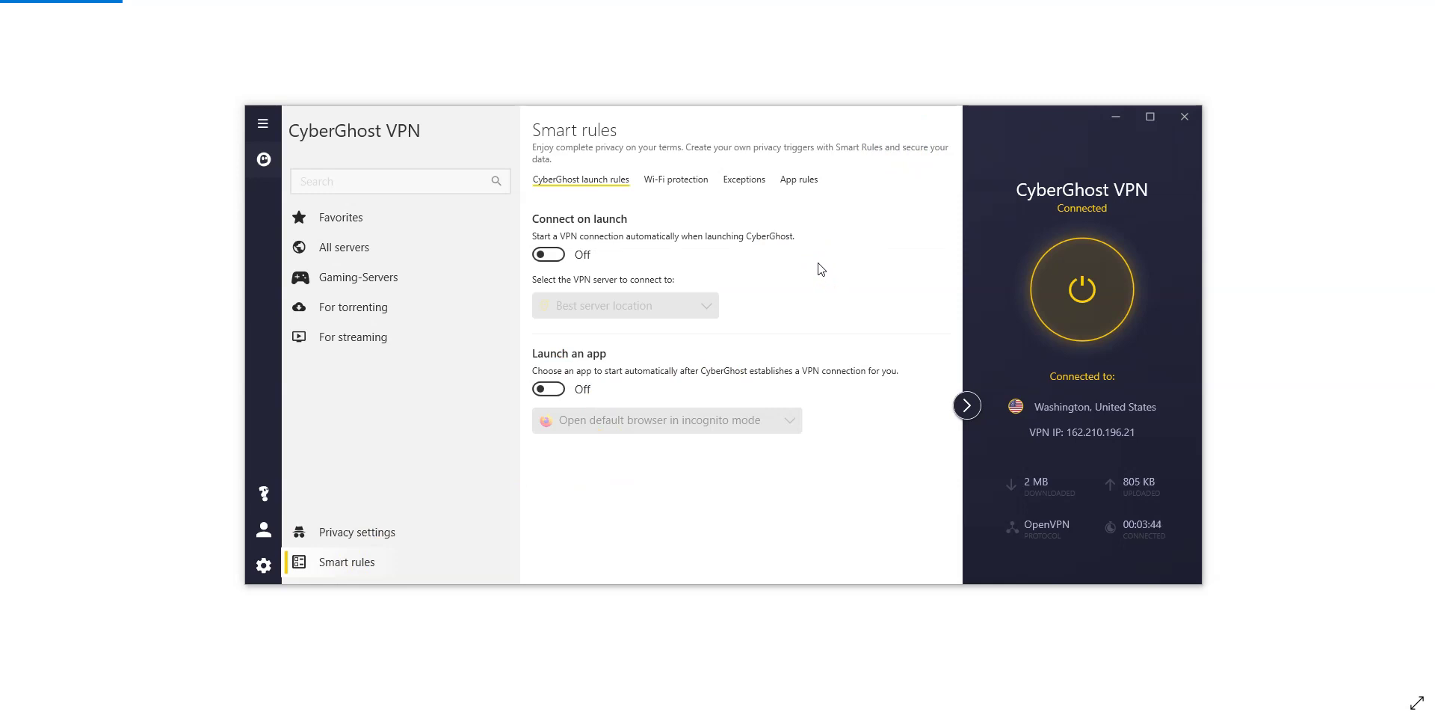
# Review the Wi-Fi protection rules, both set to ask for secured and unsecured networks.
pyautogui.click(643, 305)
pyautogui.click(681, 399)
pyautogui.click(712, 420)
pyautogui.click(682, 181)
pyautogui.click(732, 258)
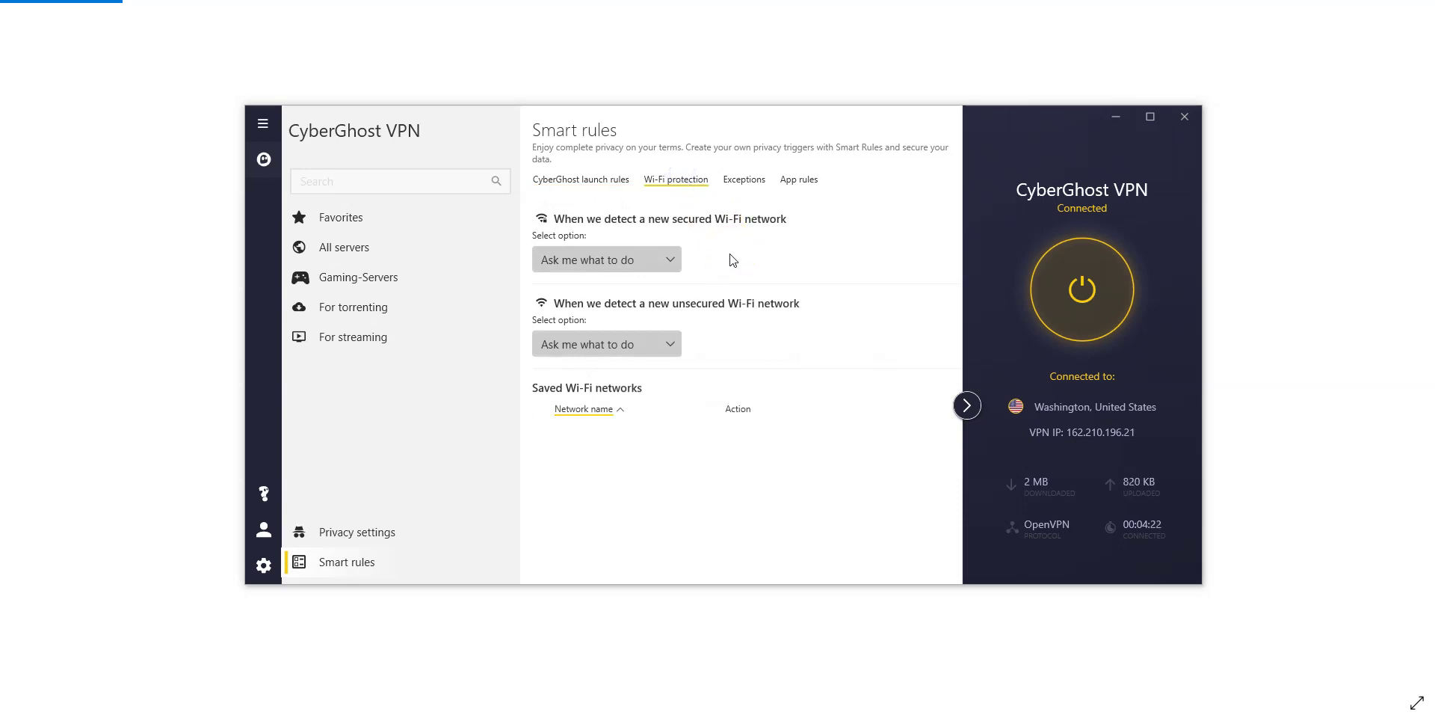
pyautogui.click(729, 327)
# Review the website exceptions, which are off, then the app rules with no apps listed.
pyautogui.click(744, 186)
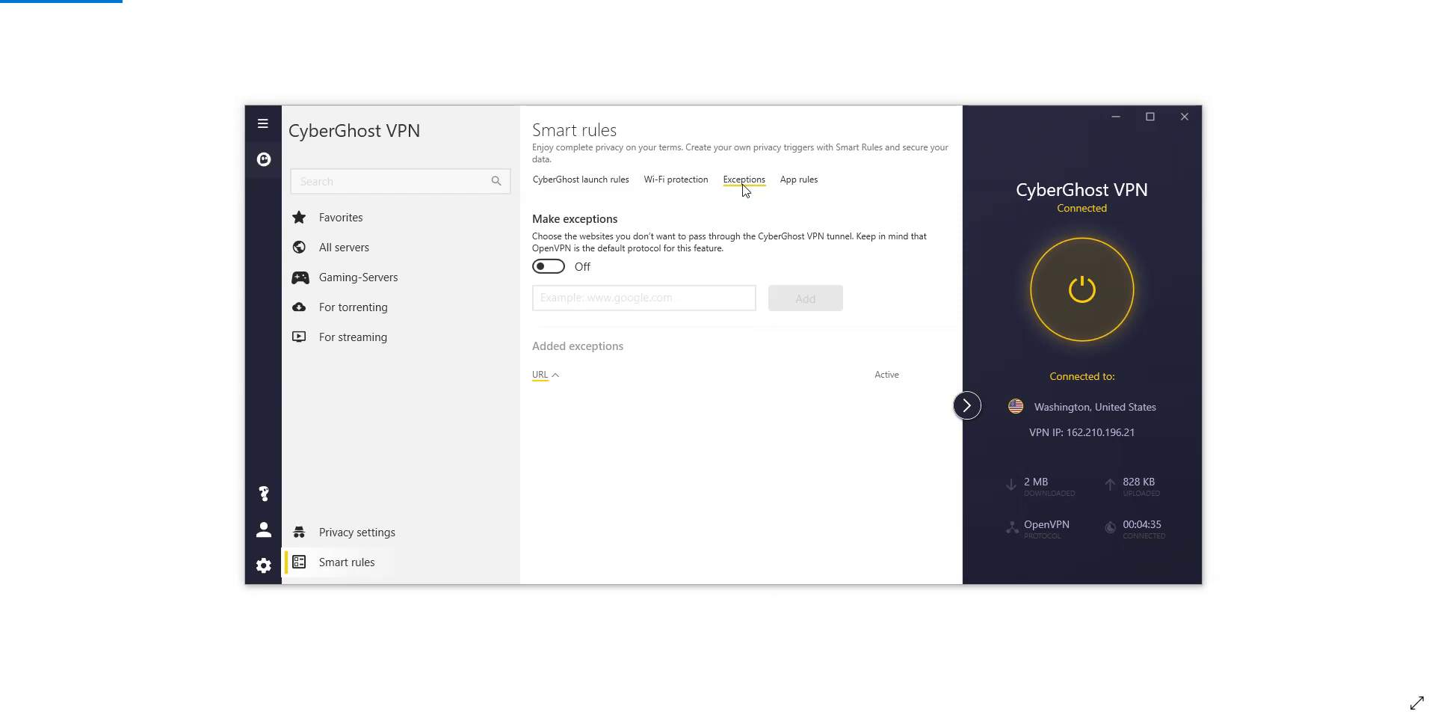
pyautogui.click(747, 259)
pyautogui.click(799, 180)
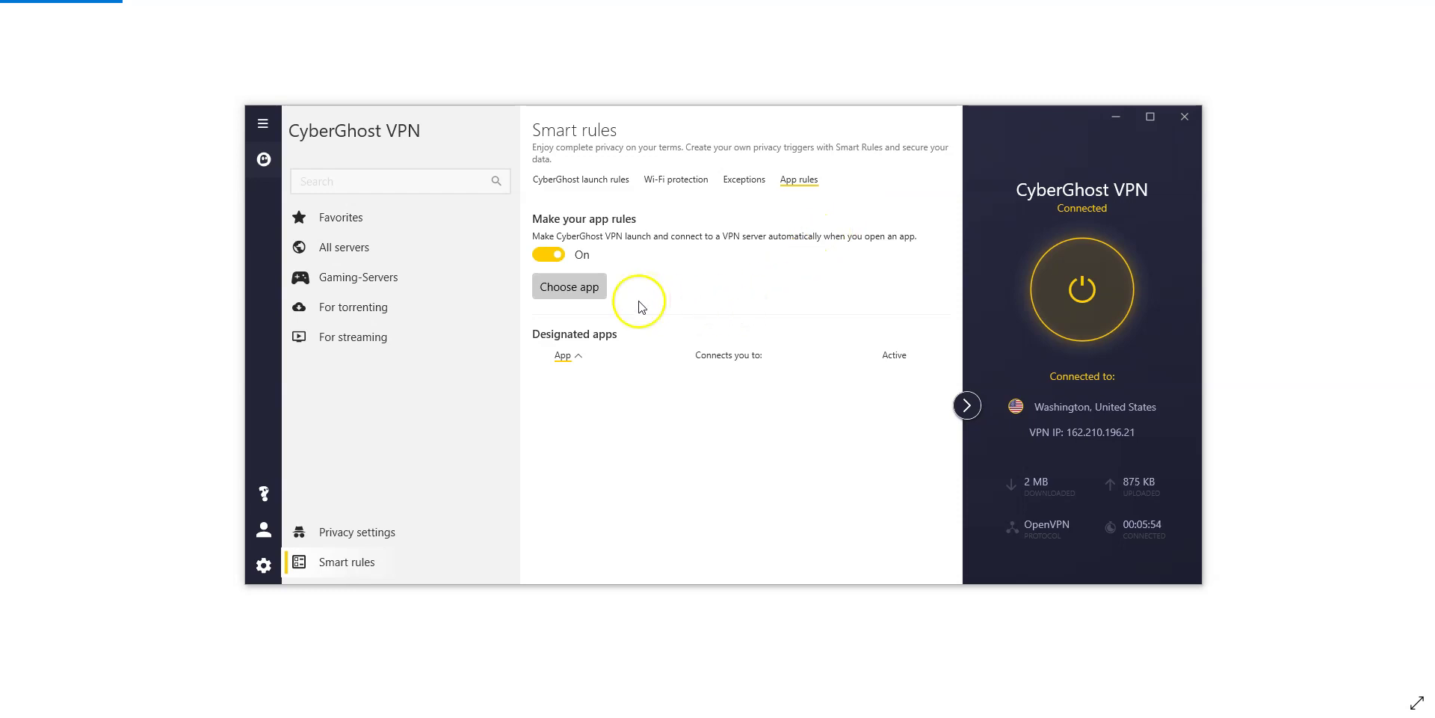
# Open the general settings and run a check for updates.
pyautogui.click(263, 564)
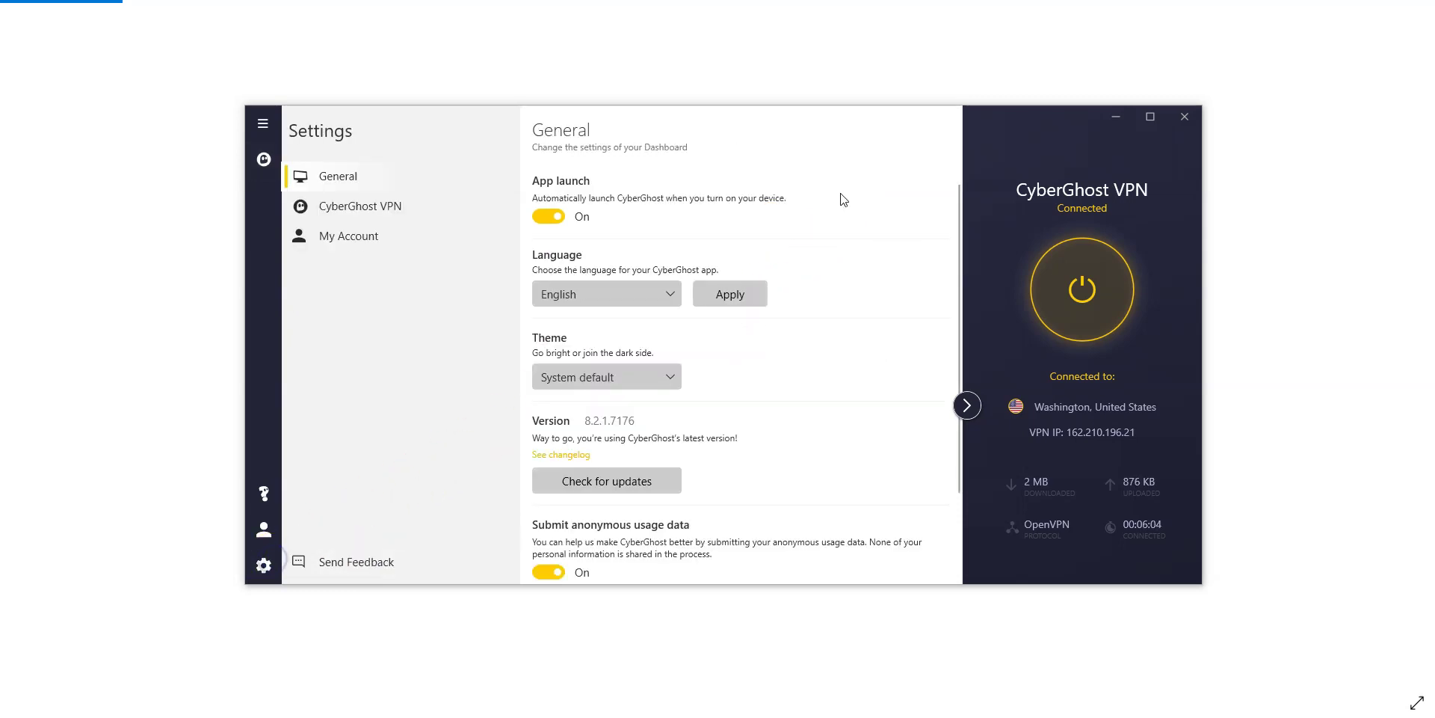
pyautogui.click(840, 198)
pyautogui.click(830, 273)
pyautogui.moveTo(744, 380); pyautogui.dragTo(710, 384)
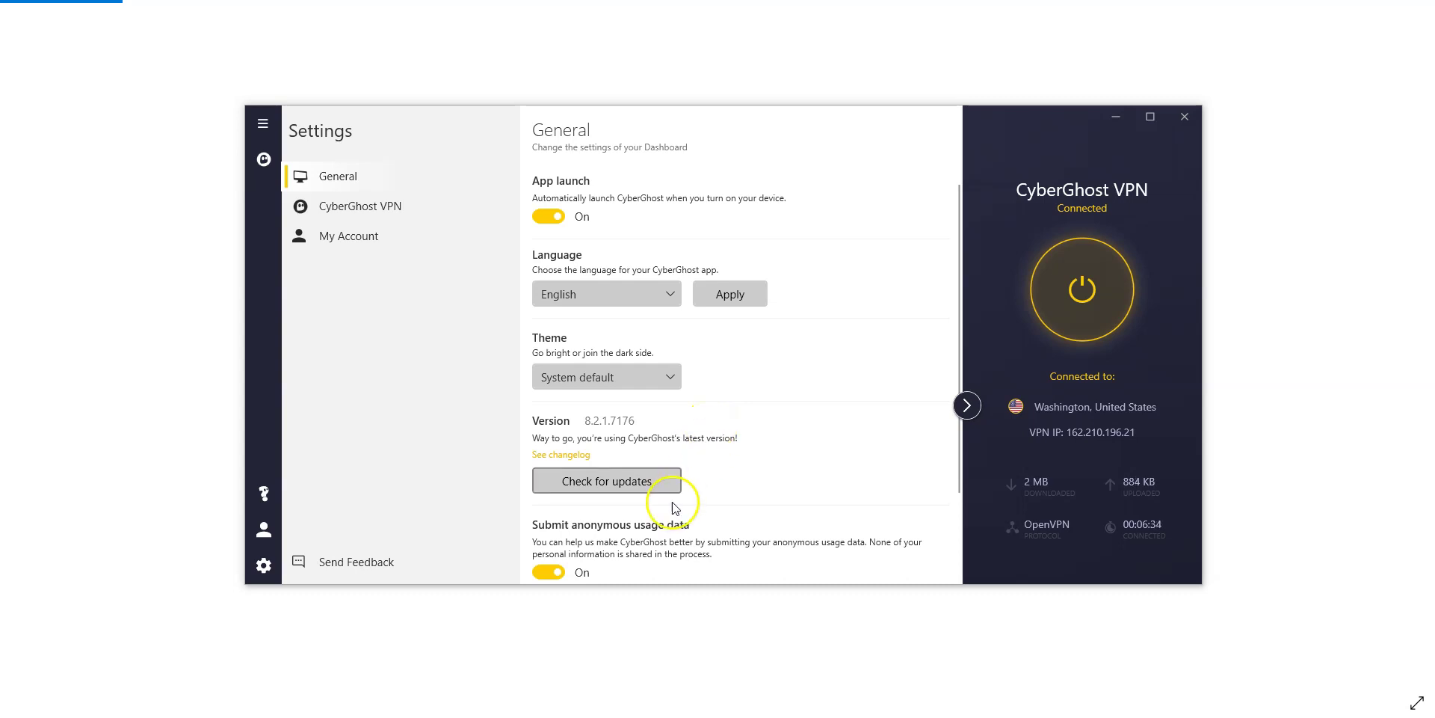
pyautogui.click(642, 490)
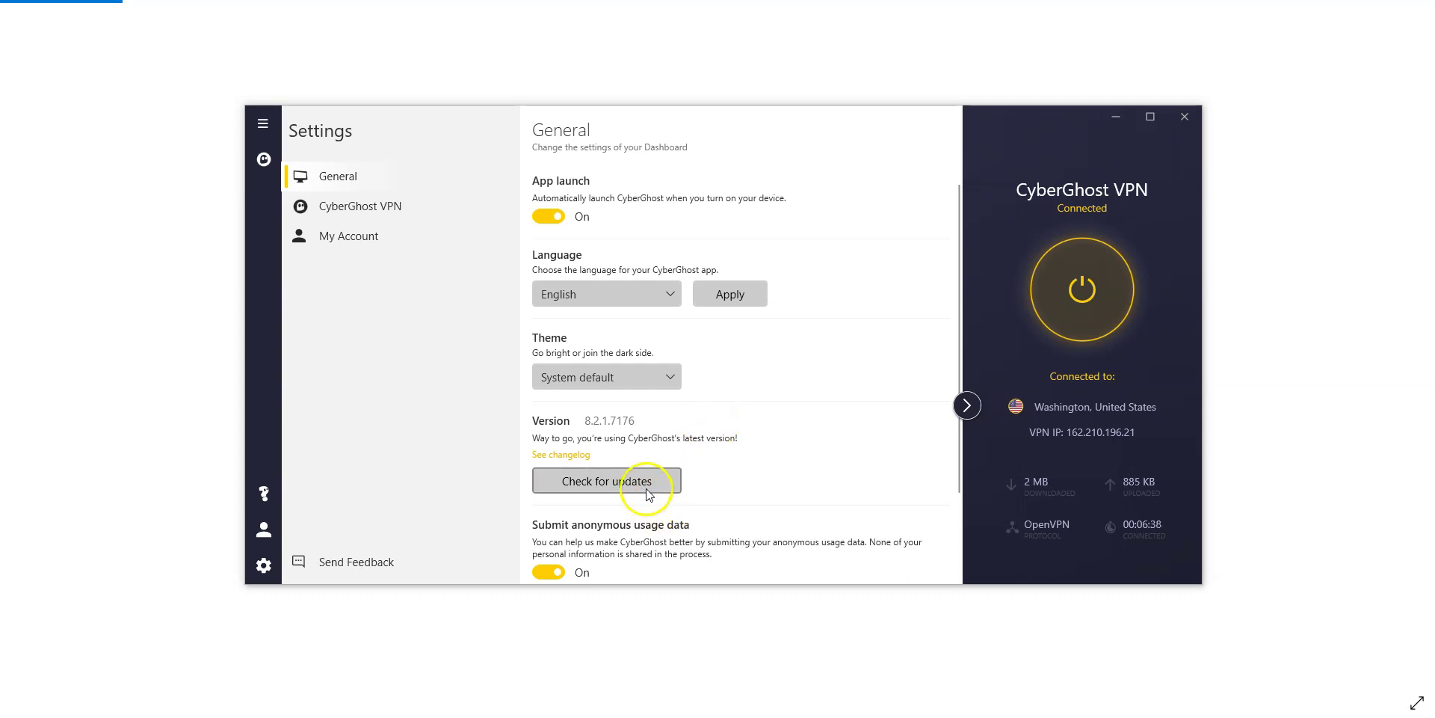
# Show the VPN connection settings: OpenVPN, TCP off, random port, IPv6 blocking on.
pyautogui.scroll(-1, 732, 509)
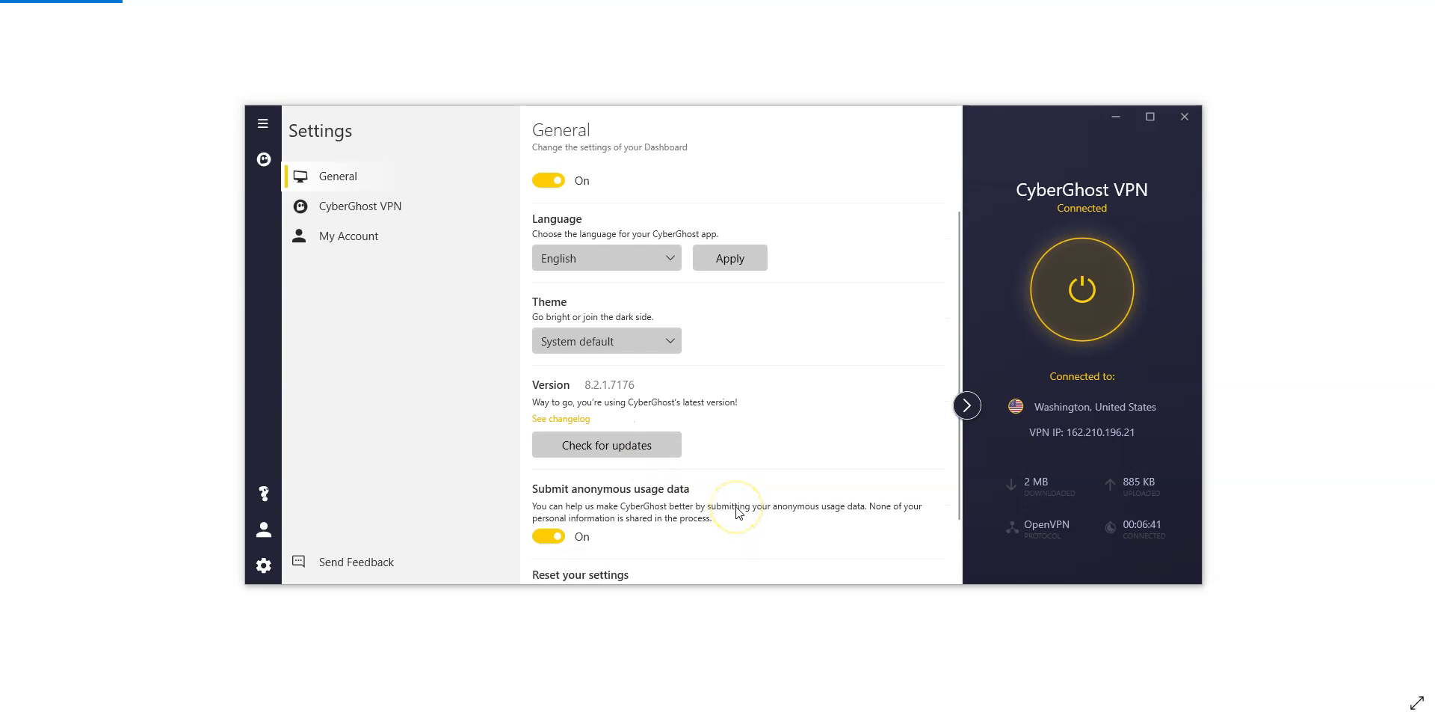
pyautogui.scroll(-2, 738, 512)
pyautogui.click(423, 209)
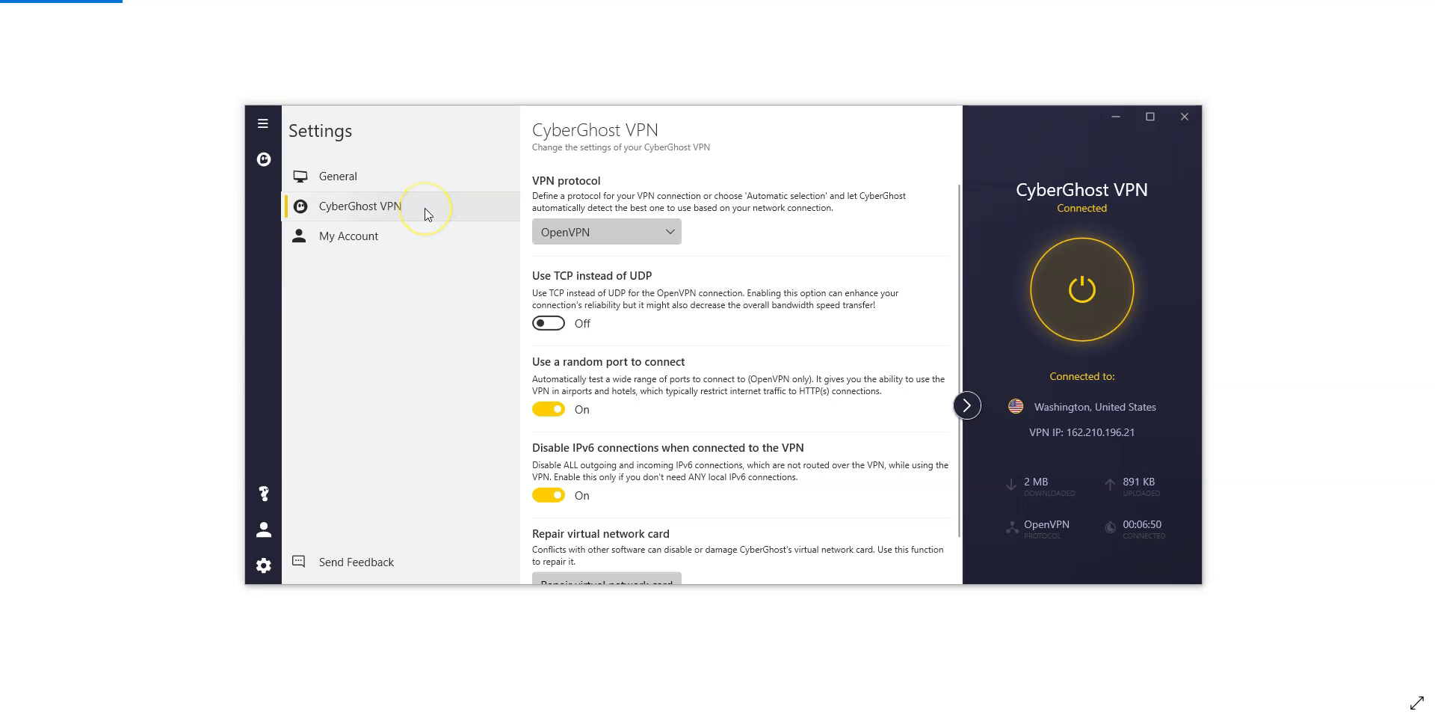
pyautogui.click(670, 233)
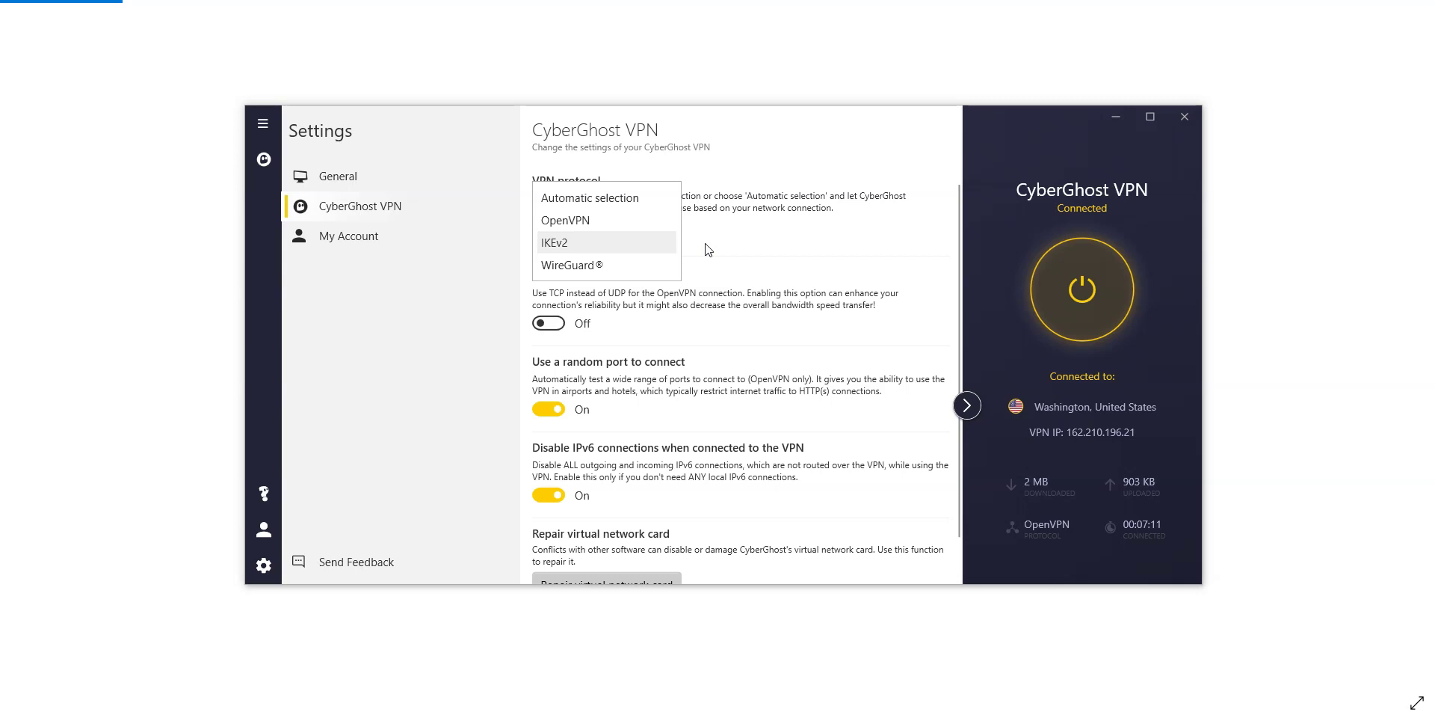
pyautogui.click(709, 249)
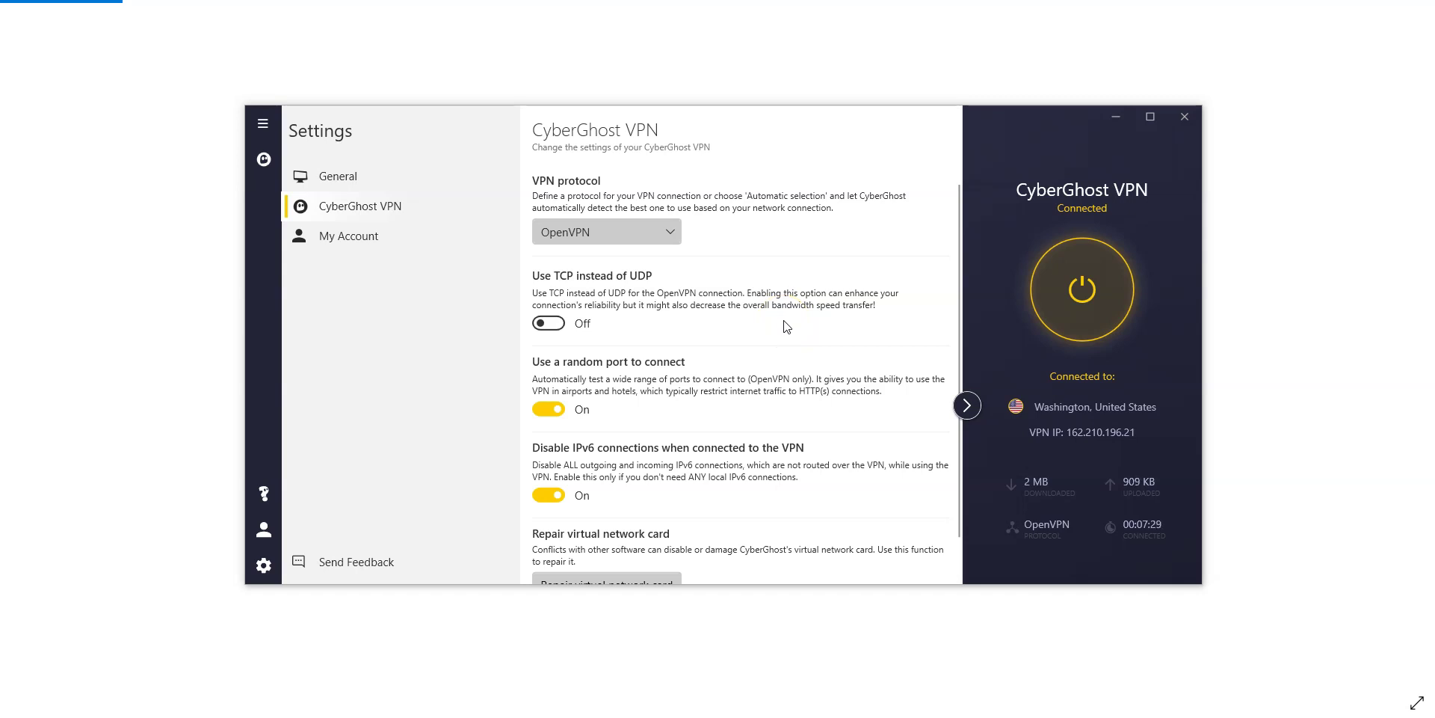
pyautogui.click(786, 326)
pyautogui.scroll(-1, 824, 453)
pyautogui.click(791, 508)
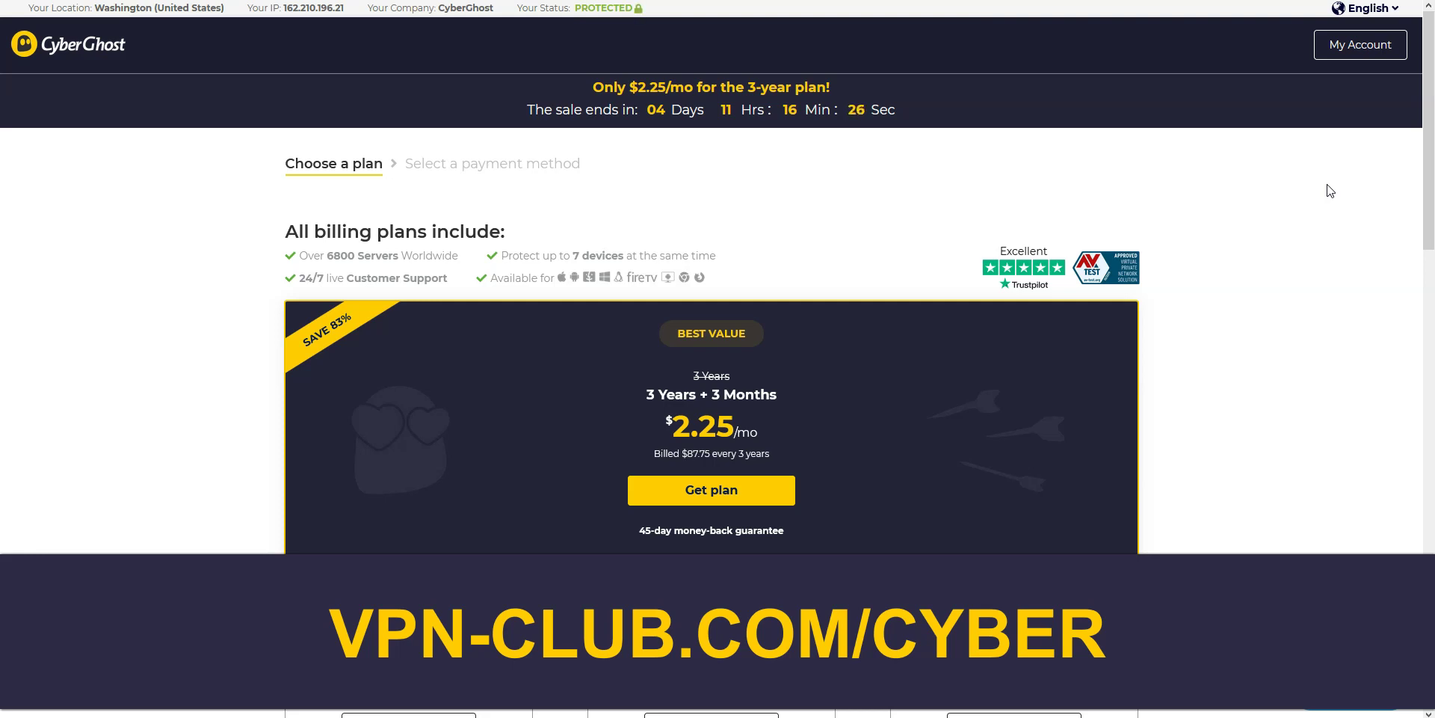
# Scroll the pricing page to the 1 Month $12.99, 1 Year $3.99 and 2 Years $3.49 plans.
pyautogui.scroll(-3, 1365, 242)
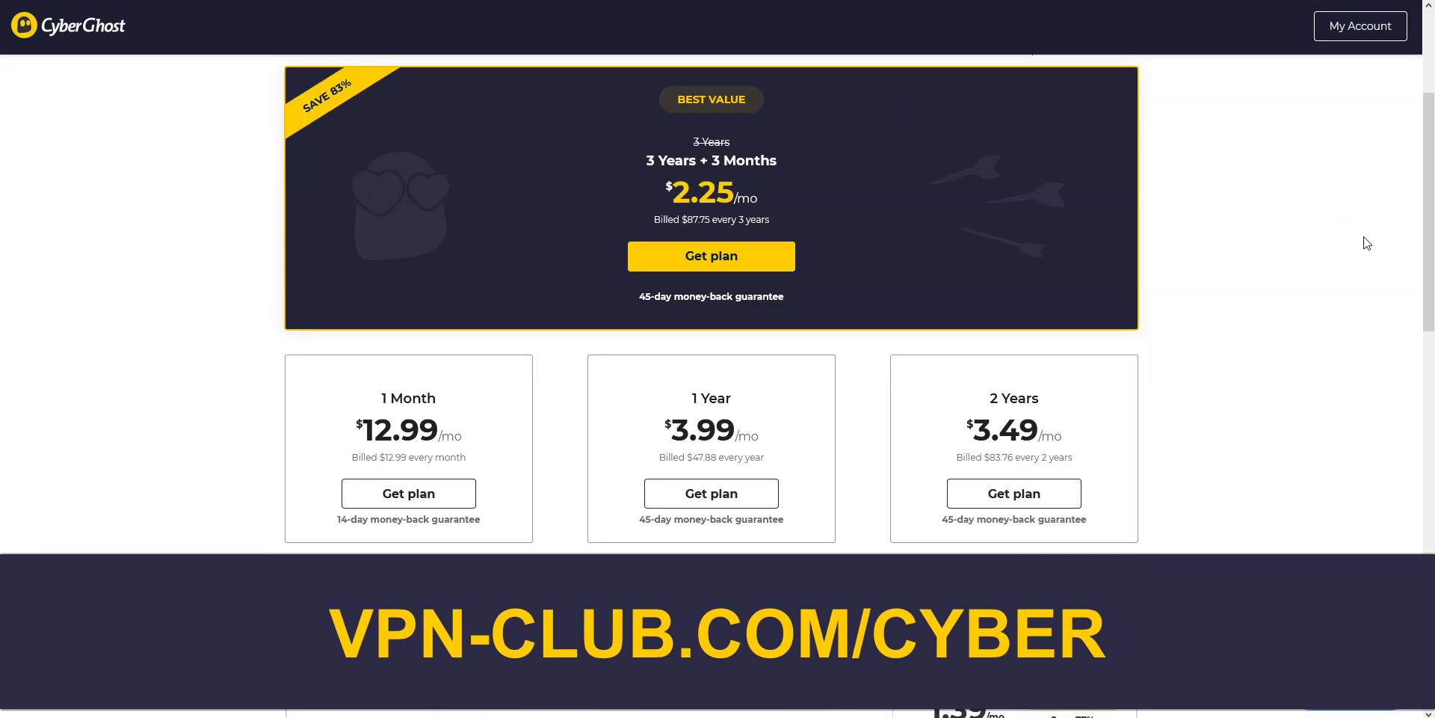
pyautogui.click(1359, 242)
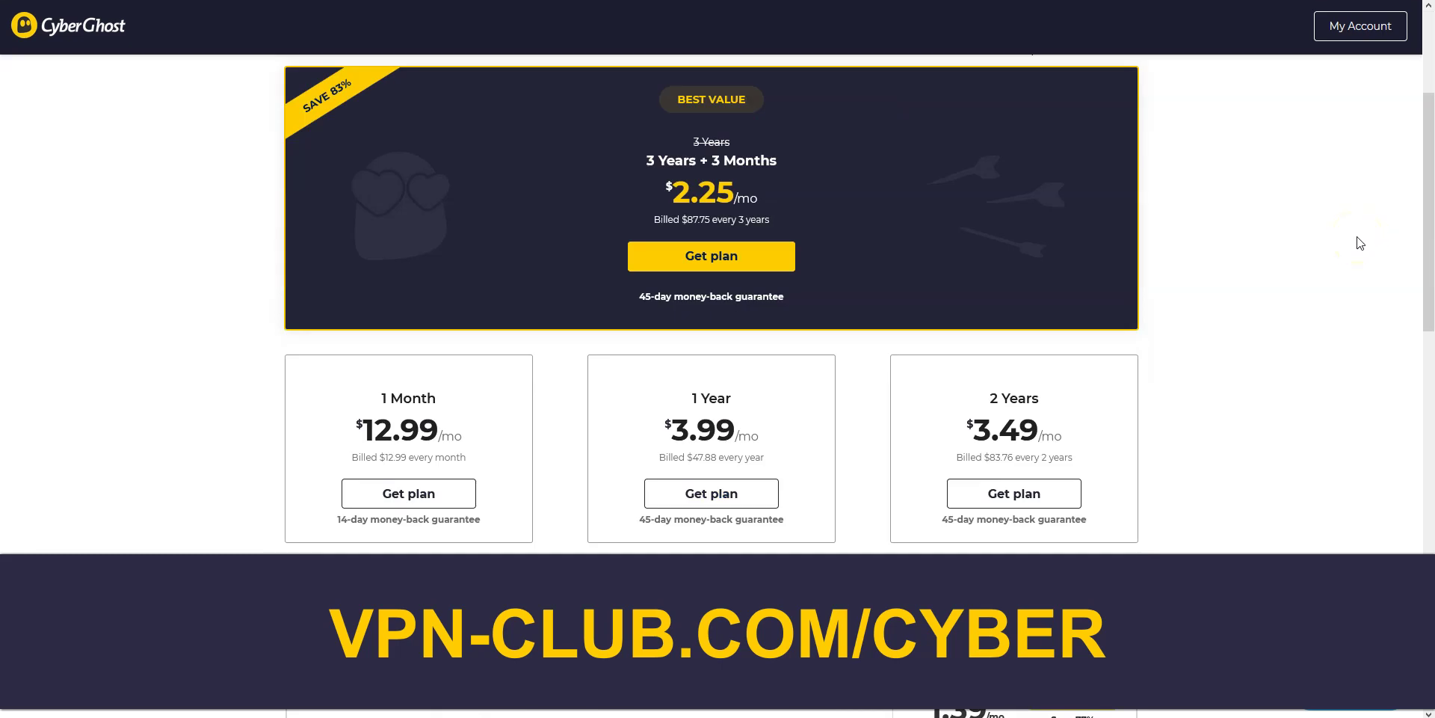